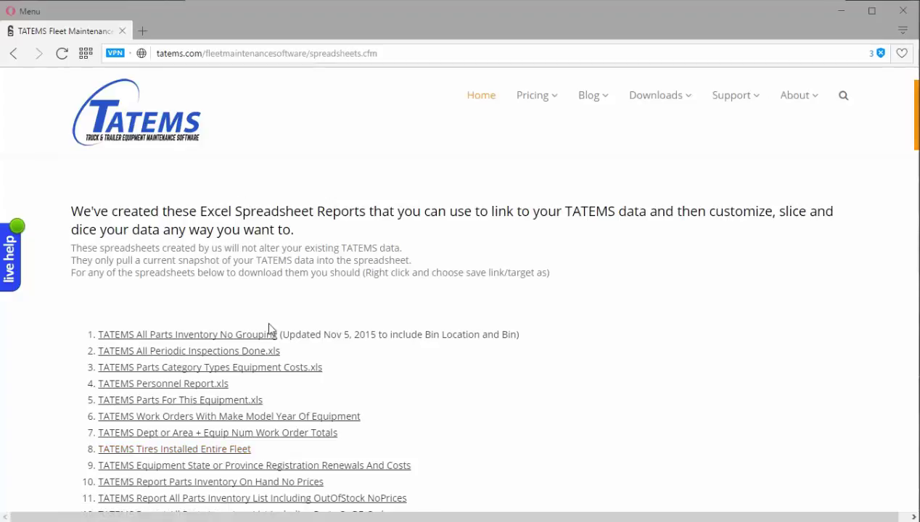
Search the spreadsheet reports page for "tire" and examine the matches up to TATEMS Equipment List With GVWR Axles And Tires.
left_click(118, 455)
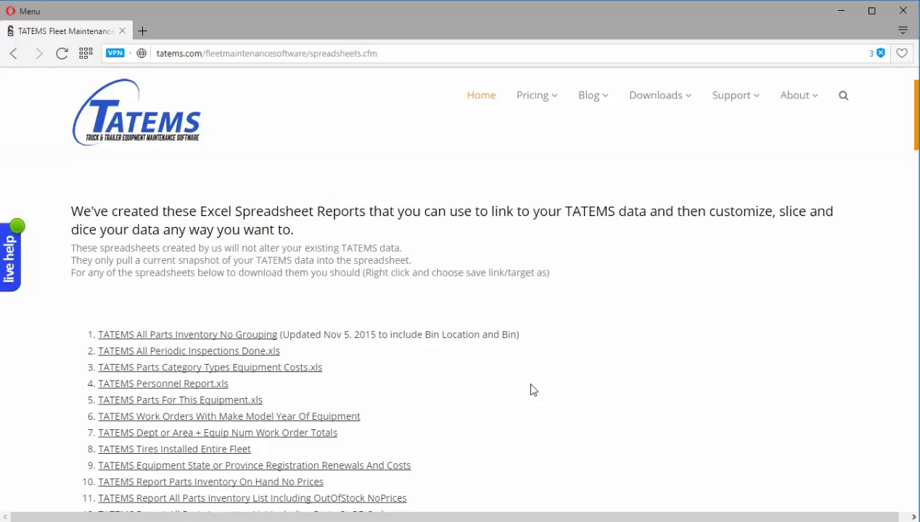
key("ctrl+f")
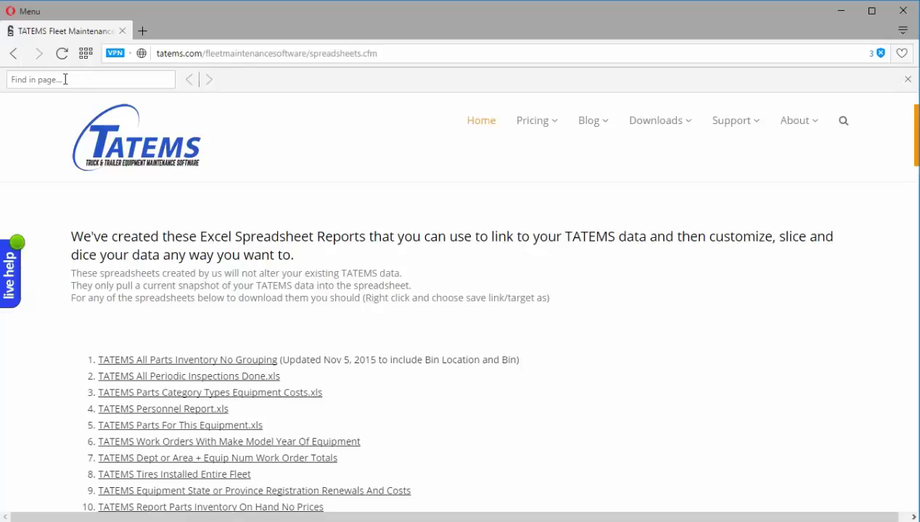
type("tire")
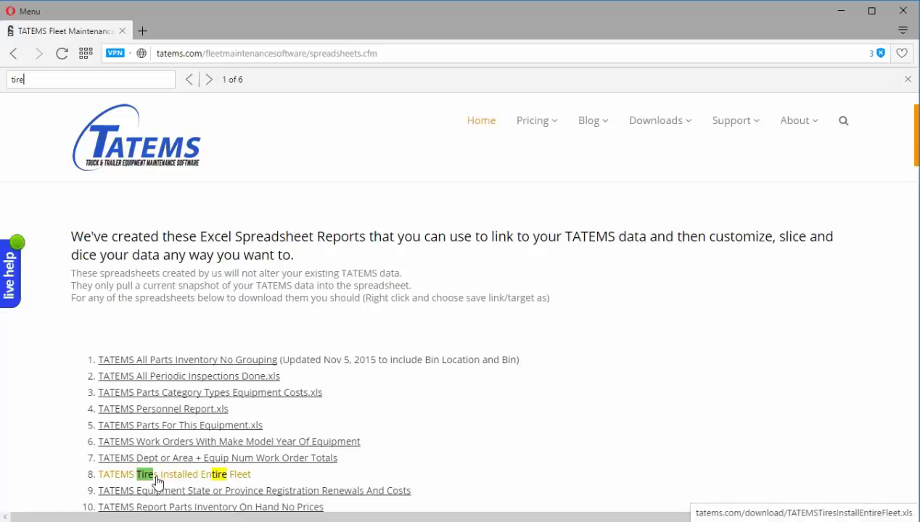
scroll(156, 482, "down", 1)
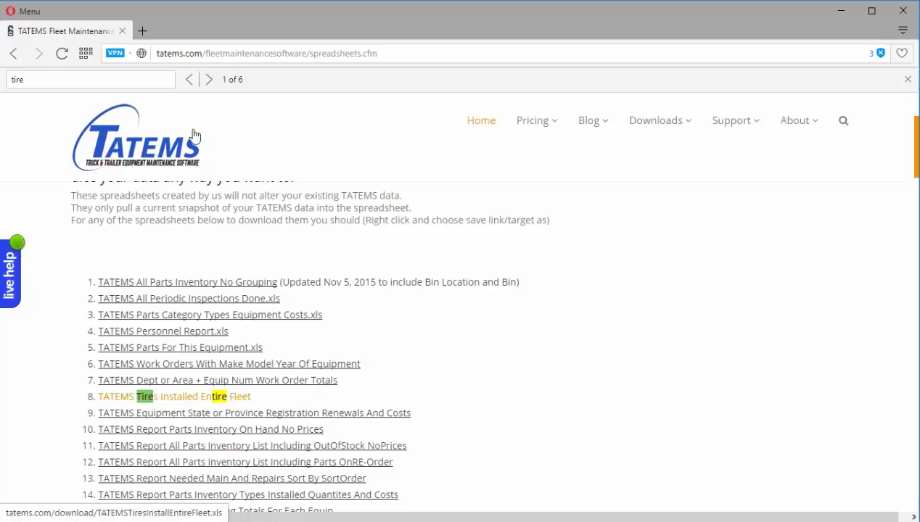
left_click(209, 80)
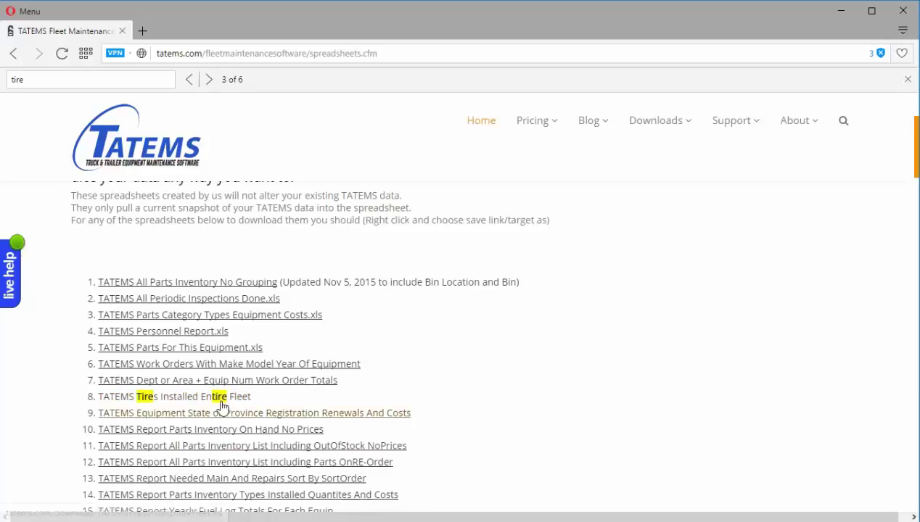
scroll(490, 295, "down", 4)
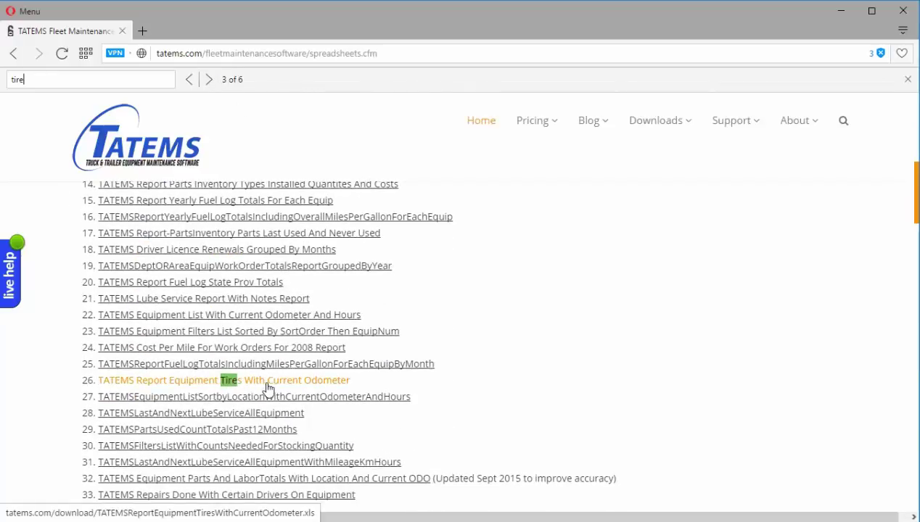
scroll(266, 388, "down", 3)
scroll(261, 362, "up", 1)
left_click(209, 79)
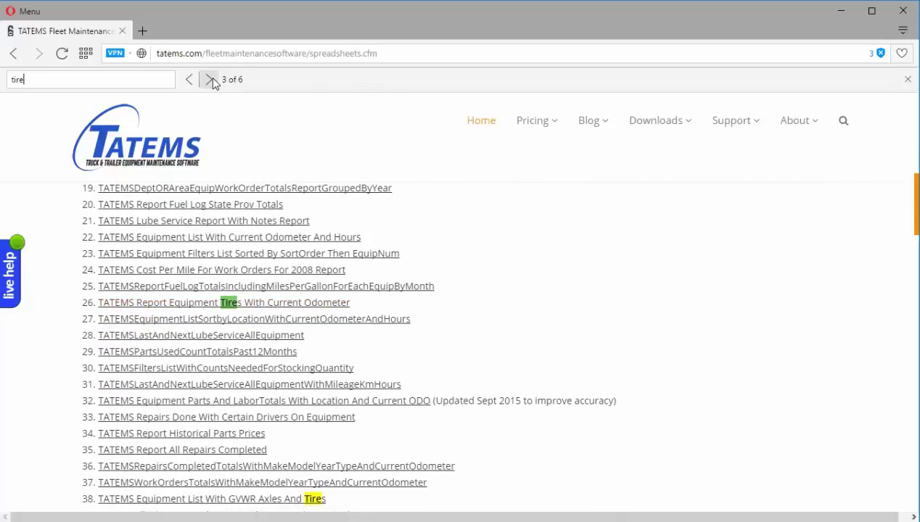
scroll(319, 424, "down", 1)
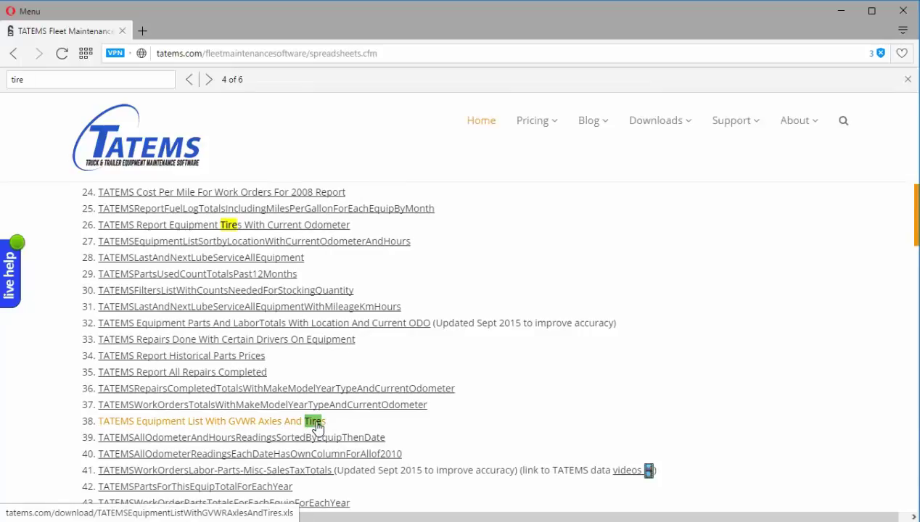
Examine the remaining "tire" matches, the monthly parts, labor and tires report and the work order actual tires costs report.
left_click(209, 80)
scroll(421, 303, "down", 5)
scroll(422, 302, "down", 8)
scroll(421, 302, "down", 3)
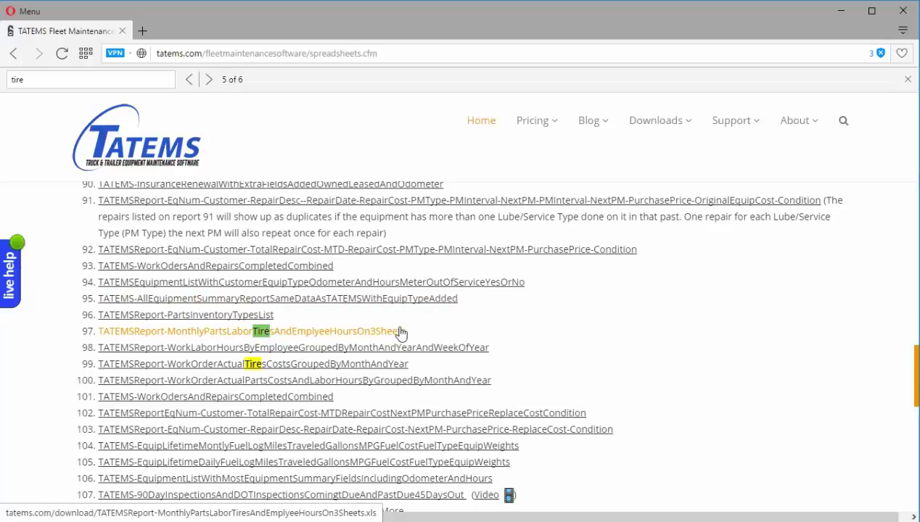
left_click(208, 82)
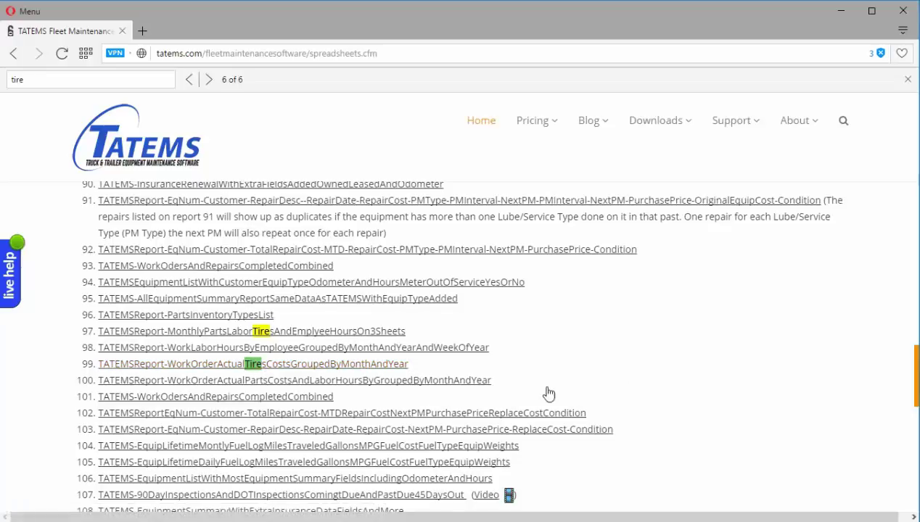
Download the TATEMS Tires Installed Entire Fleet spreadsheet and open TATEMSTiresInstallEntireFleet.xls in Excel.
scroll(563, 391, "down", 3)
scroll(566, 390, "up", 10)
scroll(566, 390, "up", 12)
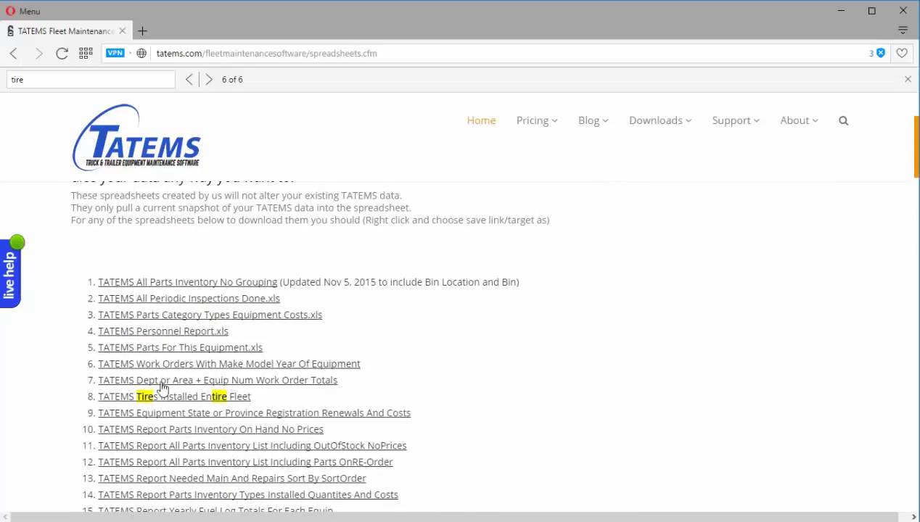
left_click(163, 399)
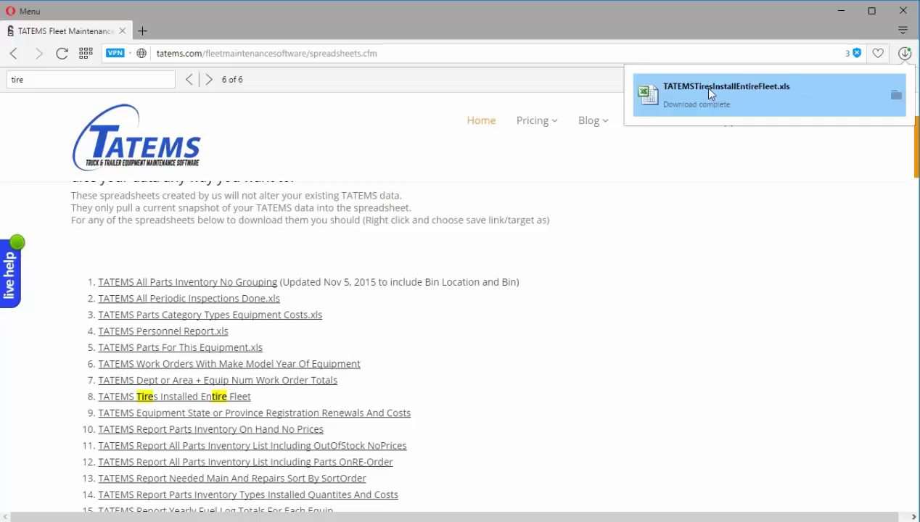
left_click(709, 93)
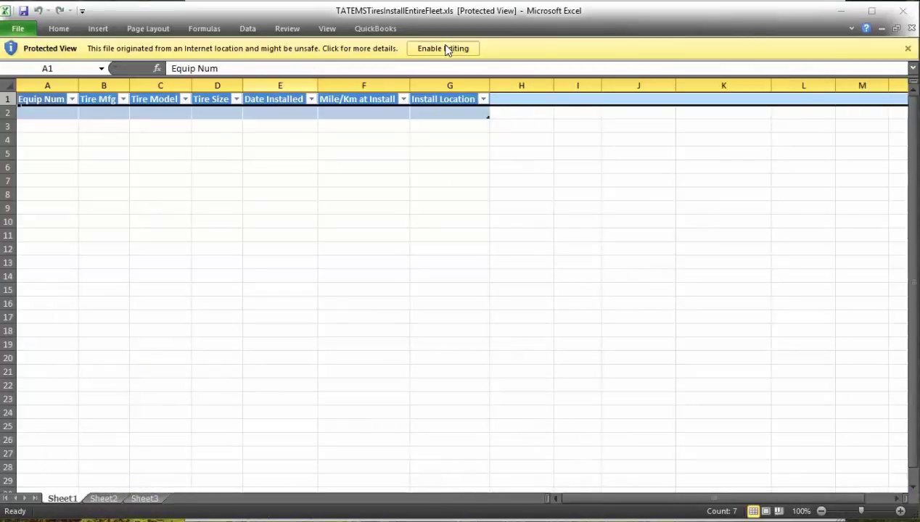
Enable editing of the protected workbook and allow its disabled data connections.
left_click(446, 49)
left_click(446, 49)
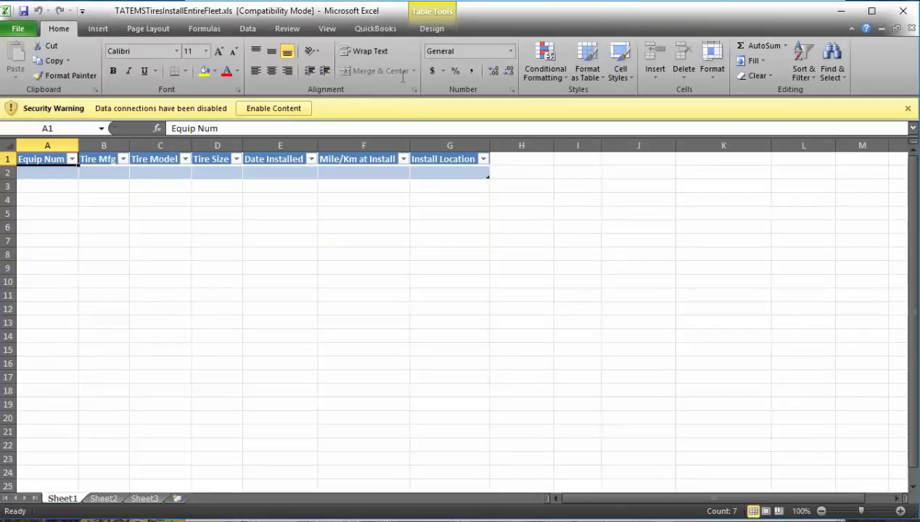
left_click(280, 111)
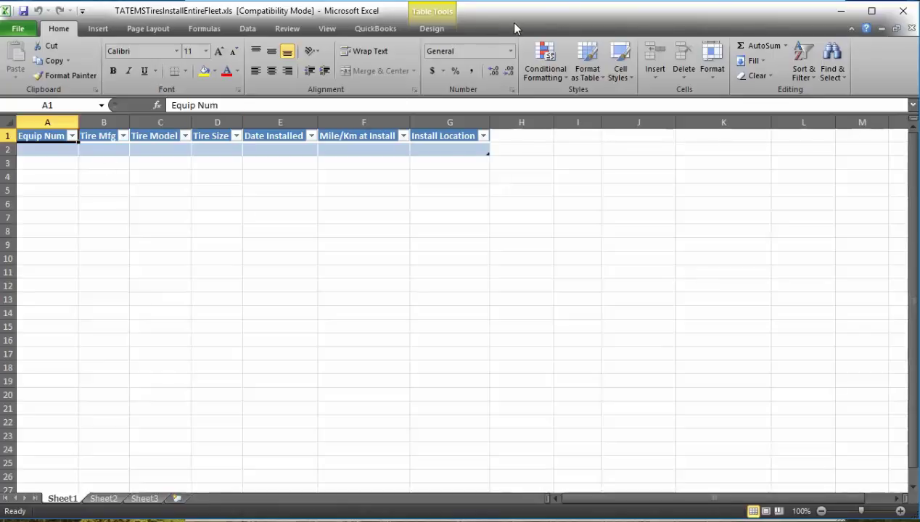
Switch to the TATEMS database in Microsoft Access and view the tires installed on equipment 28.
left_click_drag(509, 26, 0, 203)
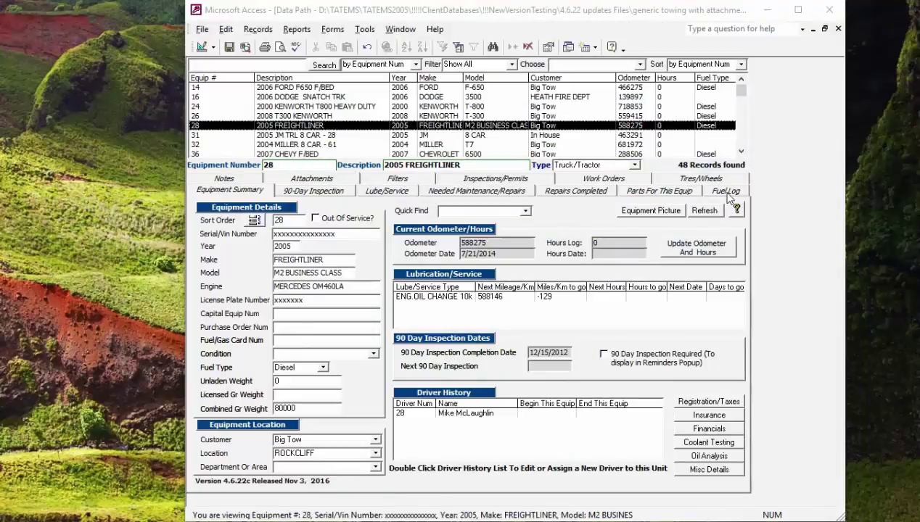
left_click(701, 178)
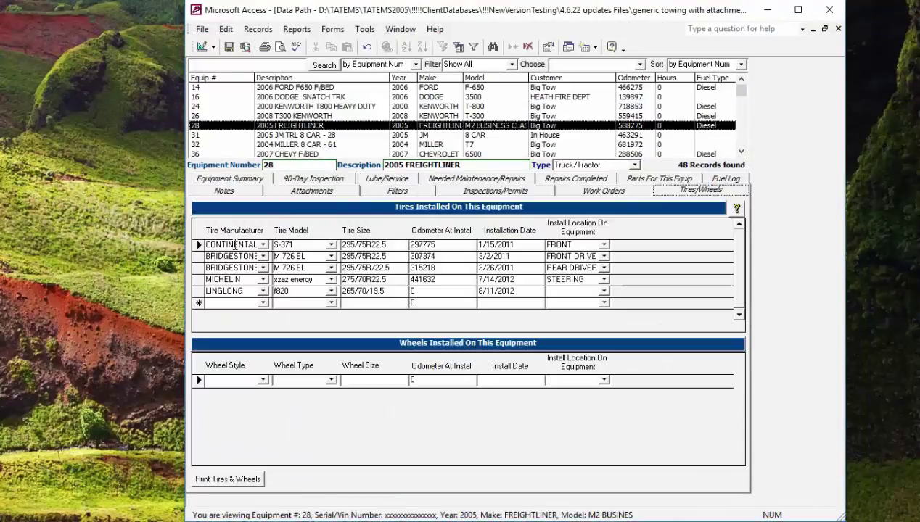
left_click_drag(197, 246, 198, 292)
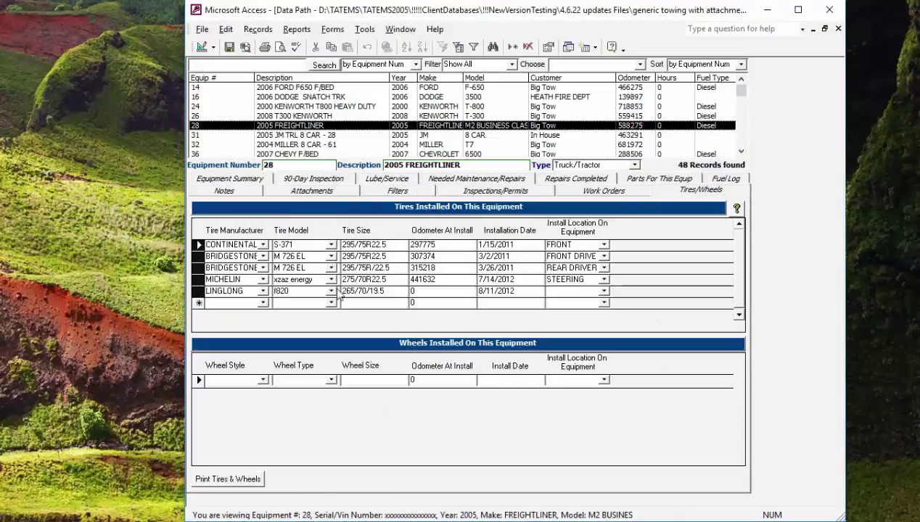
left_click(541, 246)
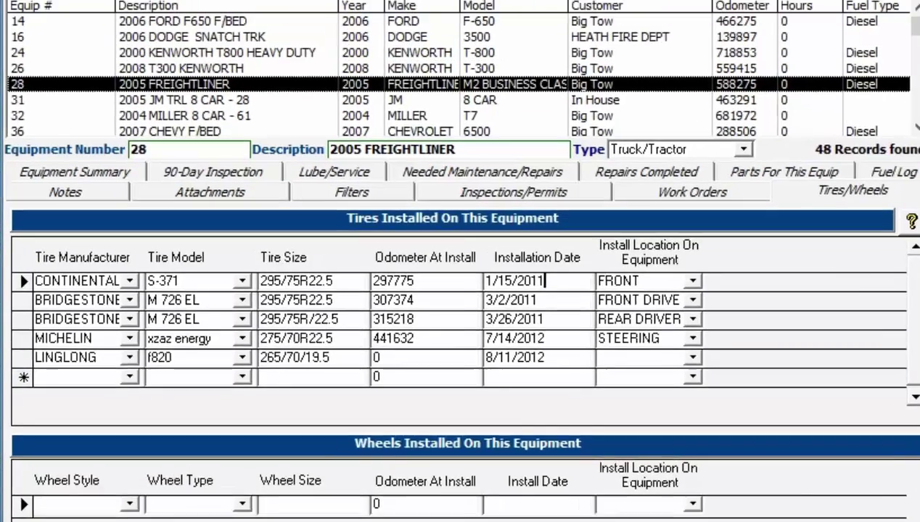
Copy the current data file path from the Networking dialog in TATEMS, leaving the dialog without relinking.
left_click(302, 25)
left_click(339, 78)
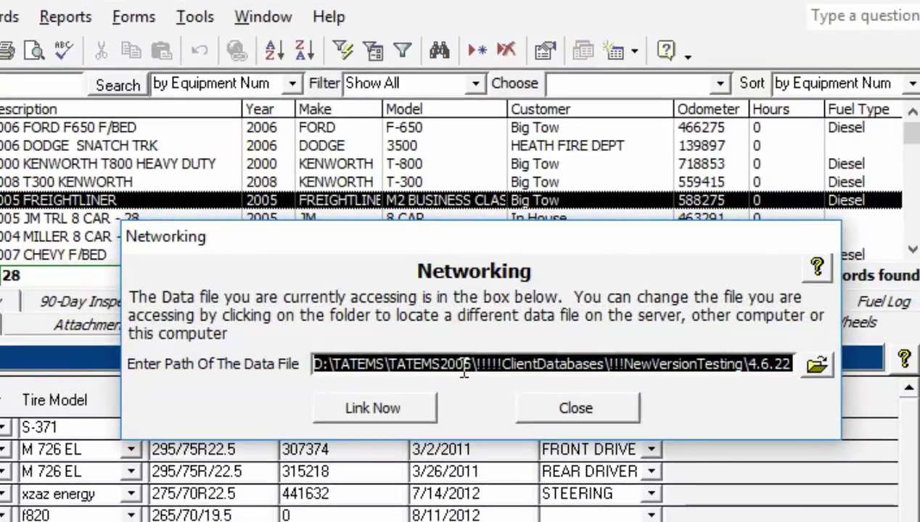
right_click(487, 355)
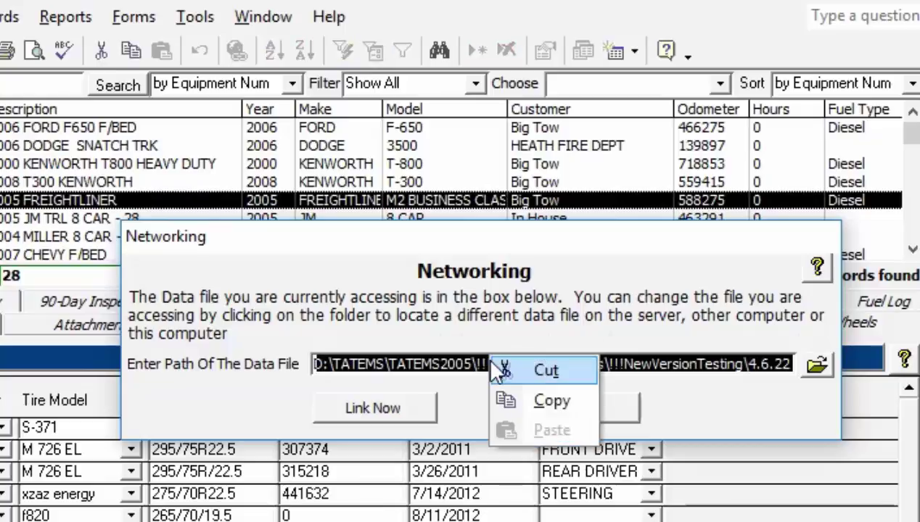
left_click(526, 390)
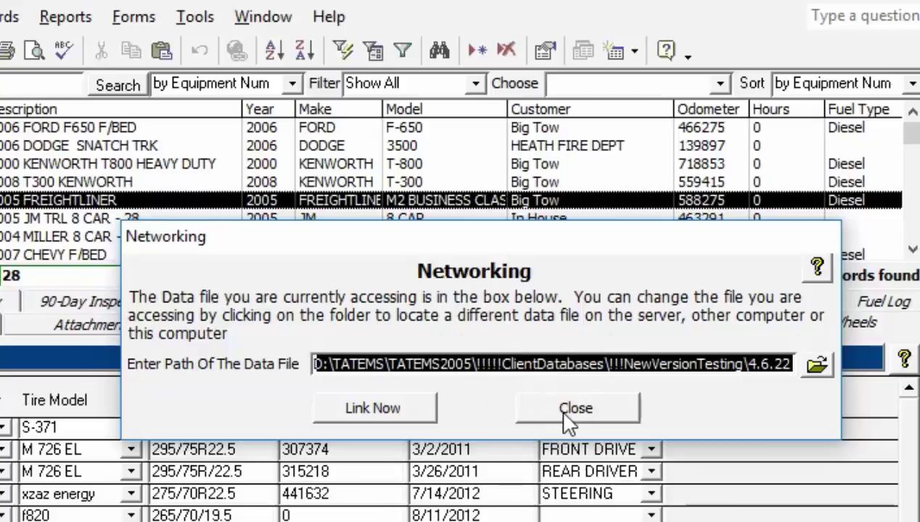
left_click(569, 411)
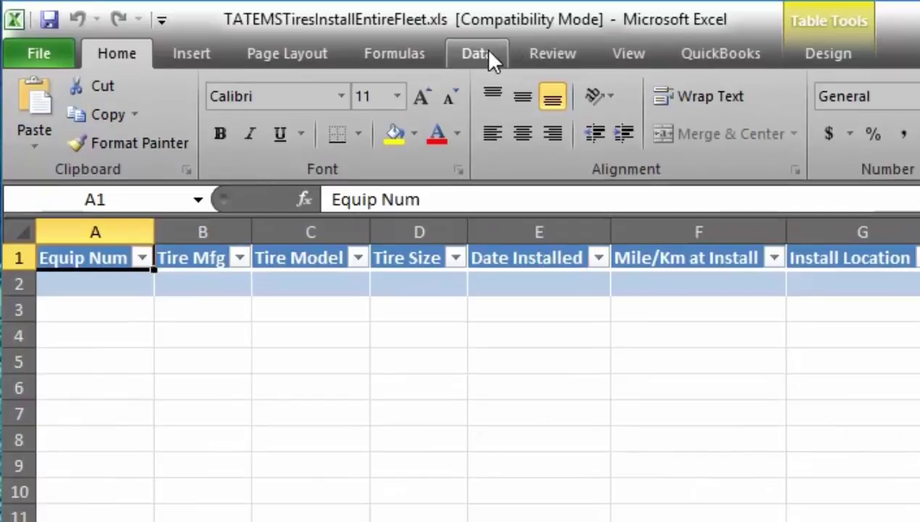
Switch back to the Excel workbook and open the definition of the tatems2005be connection.
left_click(488, 54)
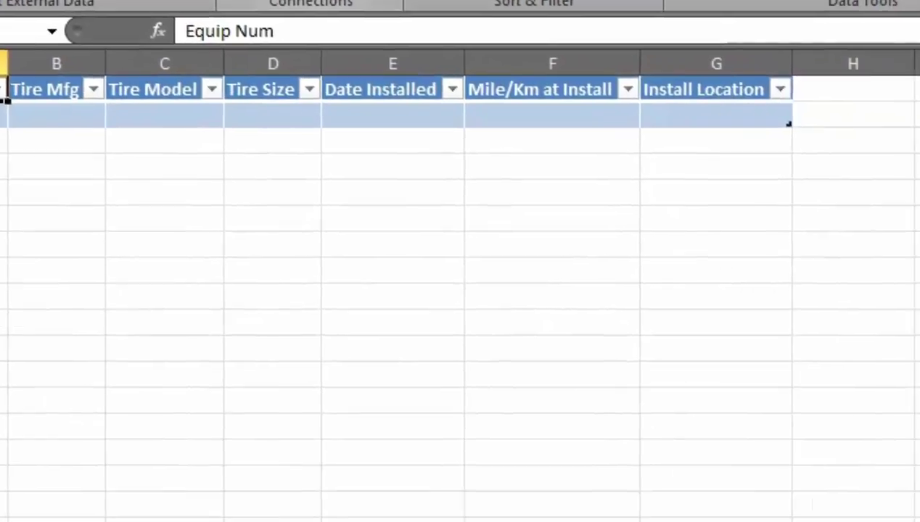
left_click(345, 1)
left_click(738, 172)
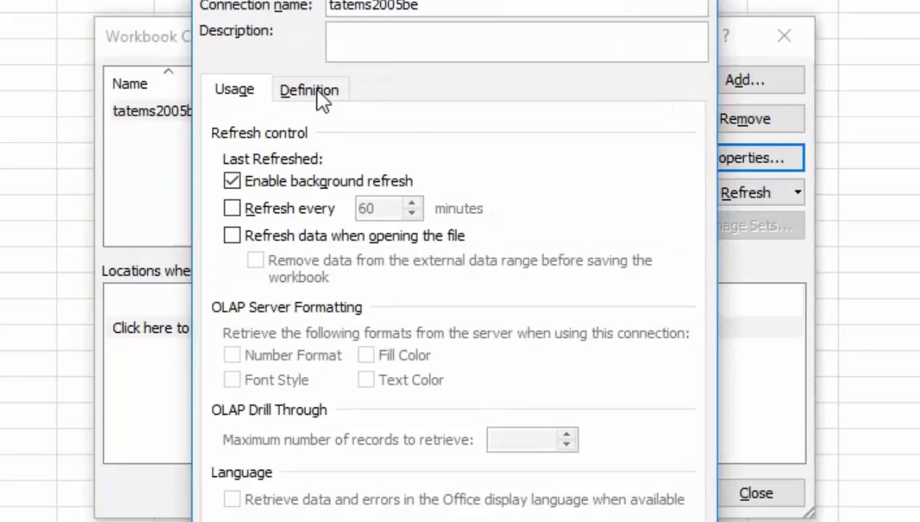
left_click(321, 101)
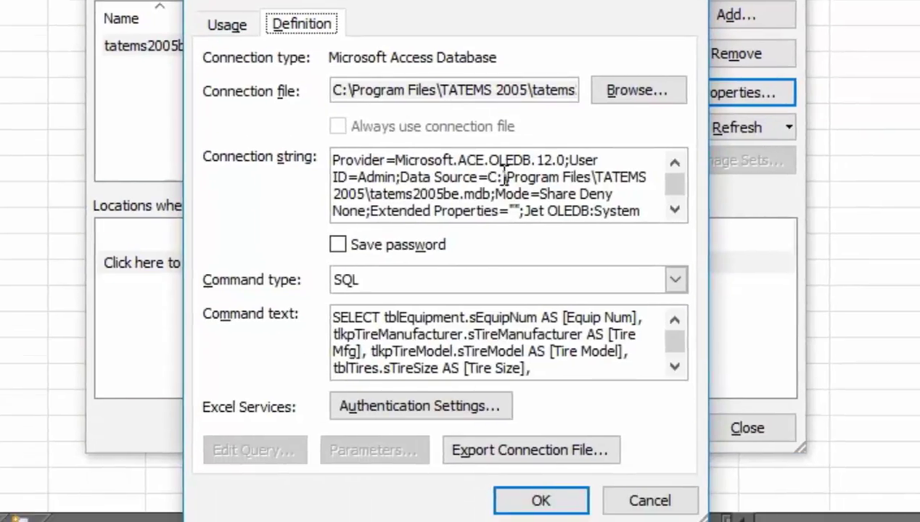
Replace the connection string's Data Source with D:\TATEMS\TATEMS2005\!!!!!ClientDatabases\!!!NewVersionTesting\4.6.22 updates Files\generic towing with attachments\tatems2005be.mdb, apply it and close the workbook connections.
left_click_drag(401, 177, 493, 194)
left_click(492, 176)
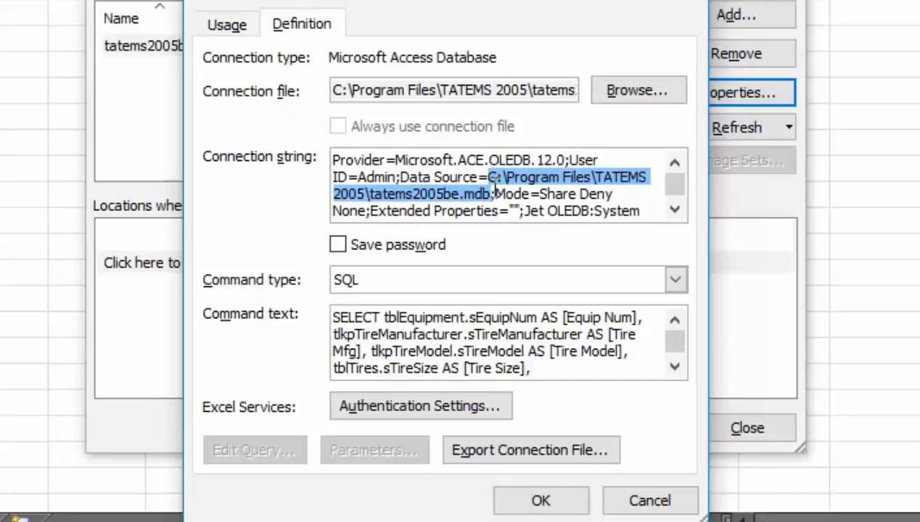
right_click(493, 192)
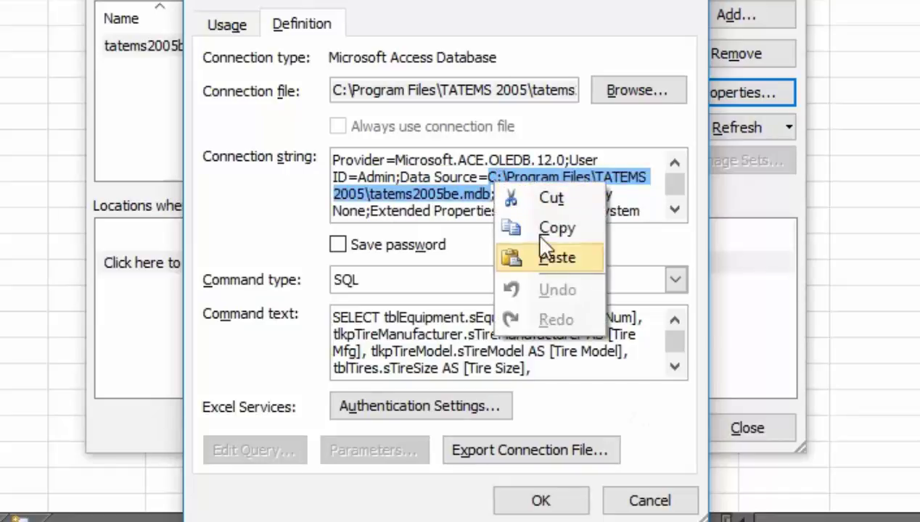
left_click(483, 178)
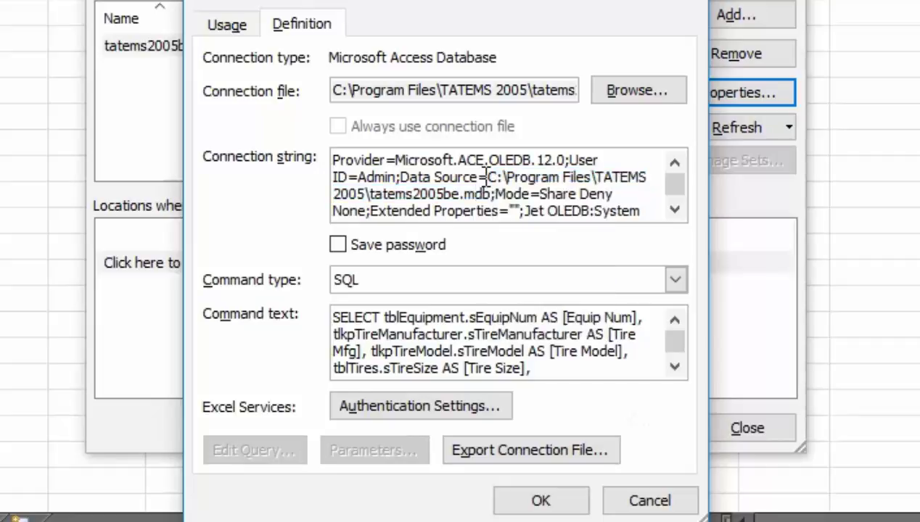
left_click_drag(496, 193, 491, 193)
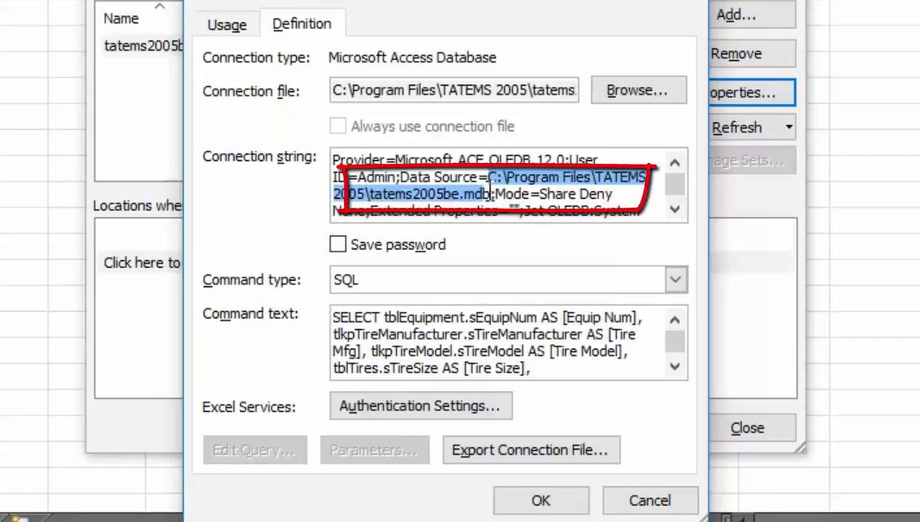
right_click(510, 178)
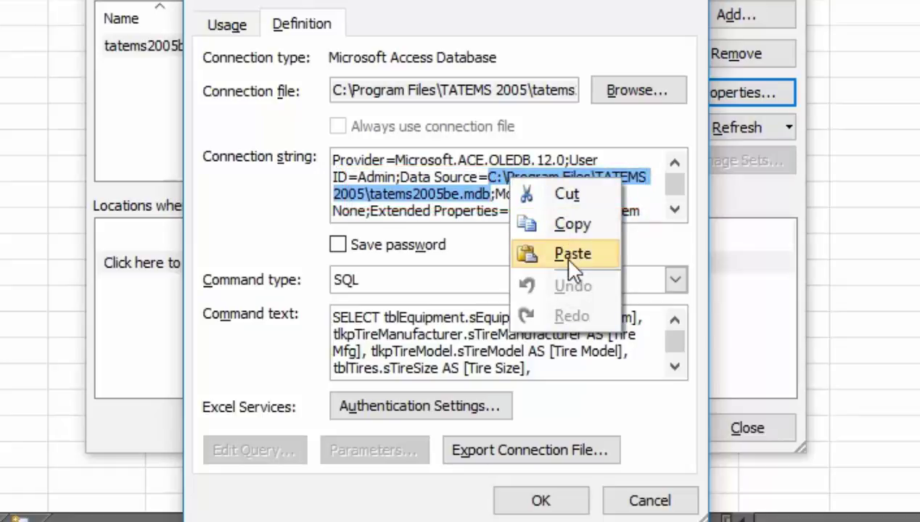
left_click(572, 255)
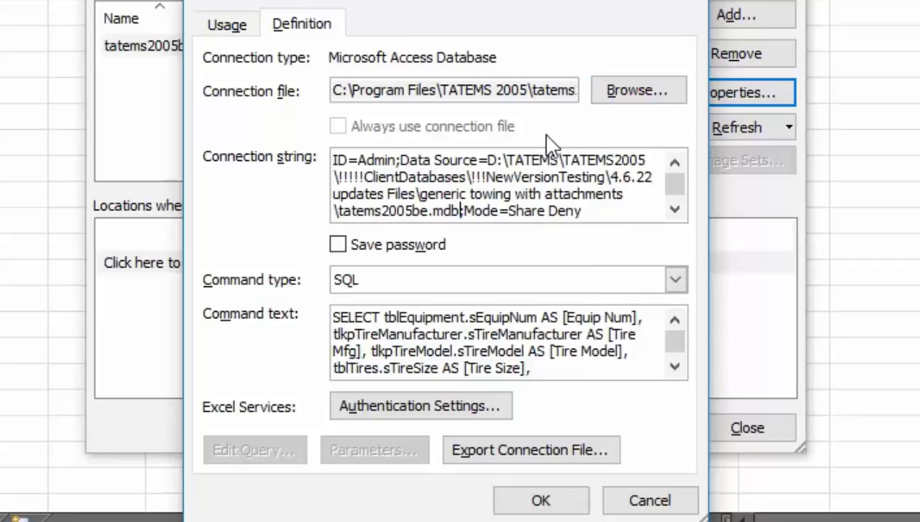
left_click(540, 501)
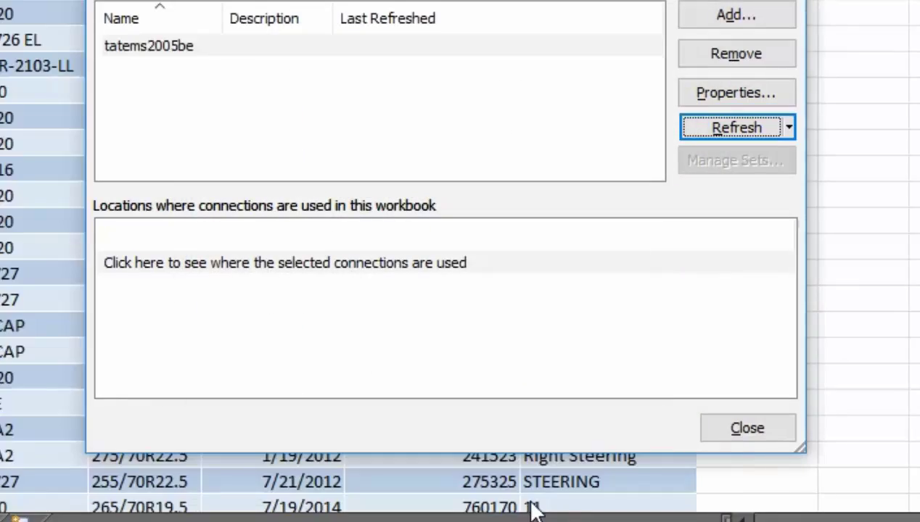
left_click(745, 430)
Look through the fleet's tire records loaded into the worksheet.
scroll(468, 205, "down", 3)
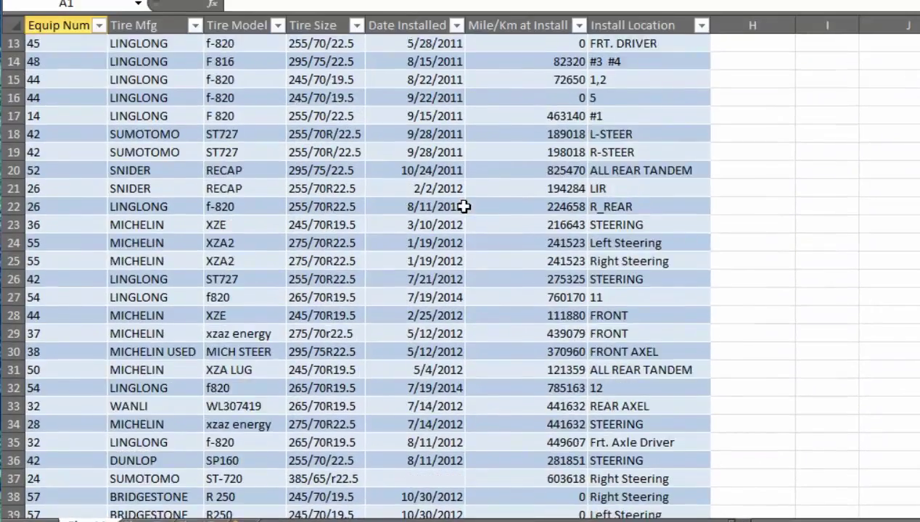
scroll(468, 210, "up", 3)
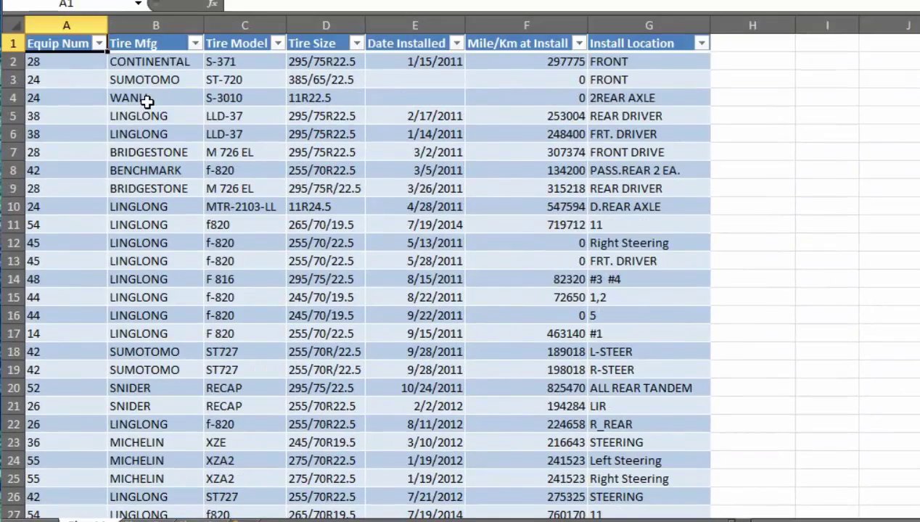
Examine the filter options for Equip Num and Tire Size, leaving the table unfiltered, and look through the tire records.
left_click(99, 44)
left_click_drag(91, 238, 88, 296)
left_click(66, 381)
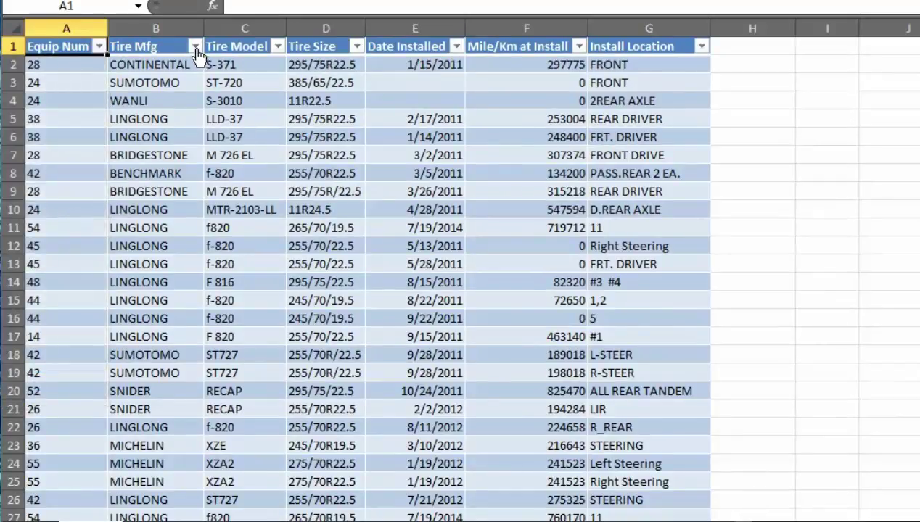
left_click(357, 47)
mouse_move(357, 230)
left_mouse_down()
mouse_move(363, 282)
mouse_move(361, 240)
left_mouse_up()
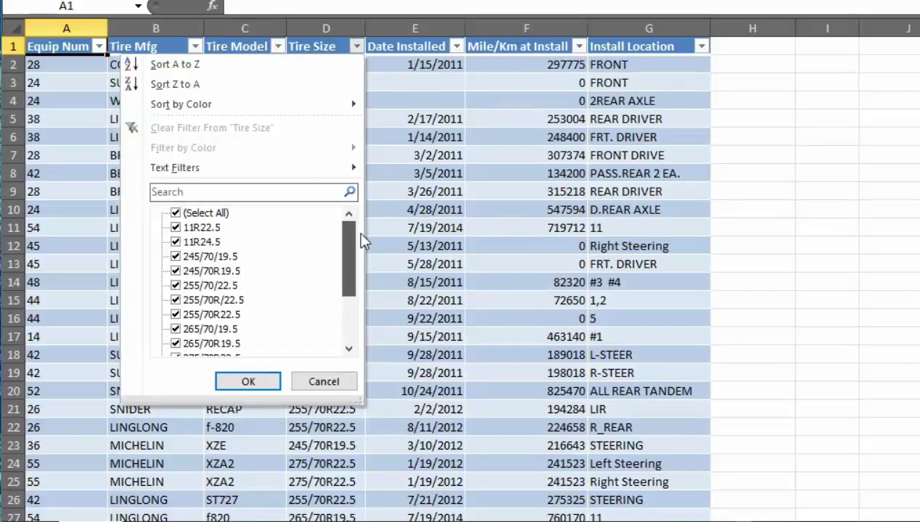
left_click(323, 381)
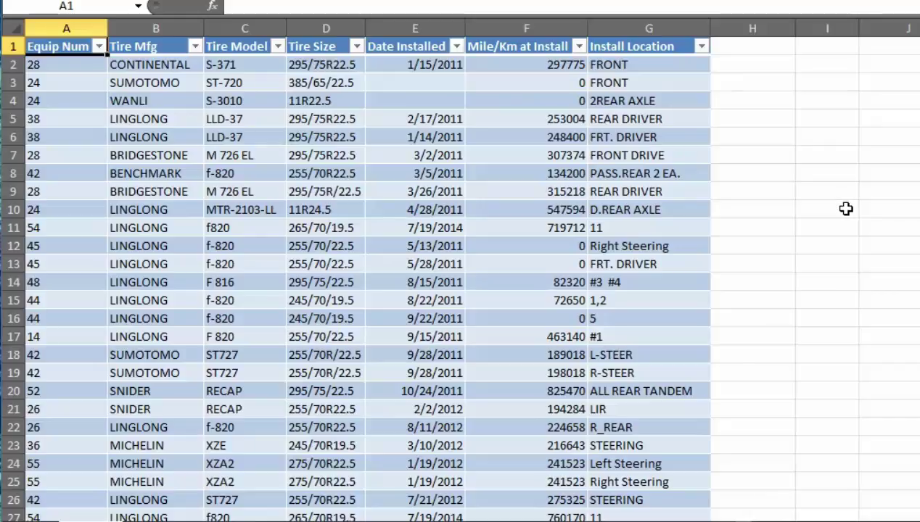
scroll(846, 232, "down", 4)
scroll(845, 233, "up", 4)
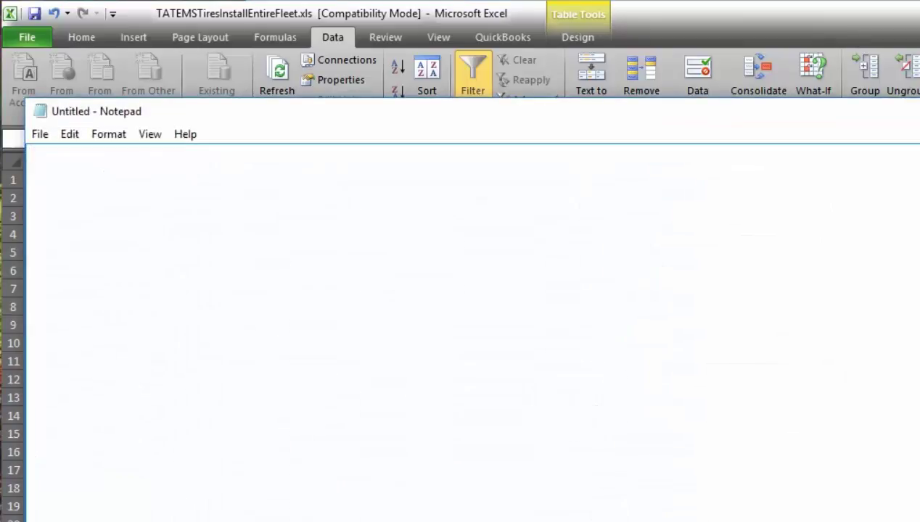
Paste D:\TATEMS\TATEMS2005\!!!!!ClientDatabases\!!!NewVersionTesting\4.6.22 updates Files\generic towing with attachments\tatems2005be.mdb into an empty Notepad document and return to the Excel workbook.
right_click(296, 201)
left_click(366, 281)
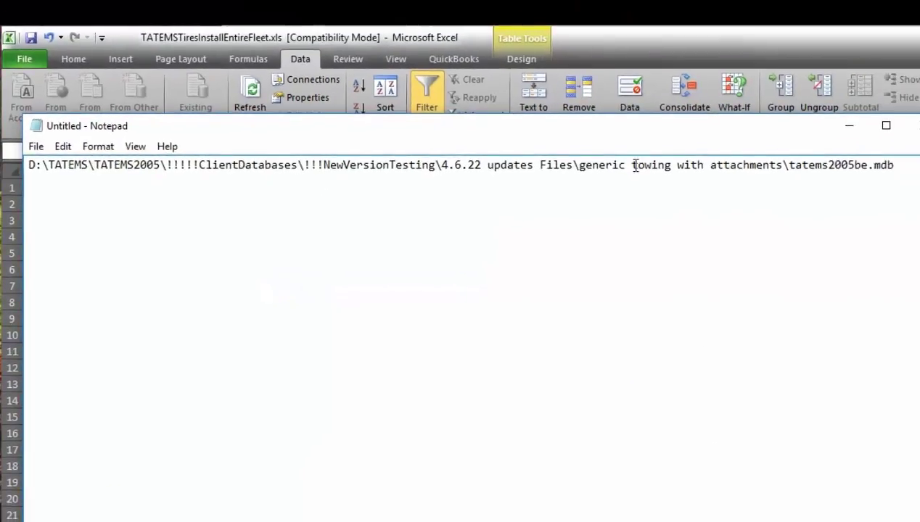
left_click_drag(905, 165, 30, 174)
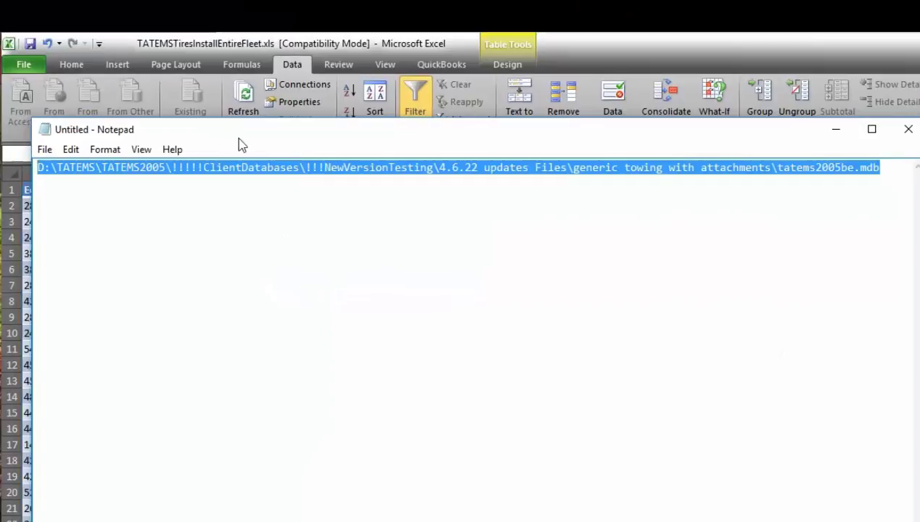
key("super+Down")
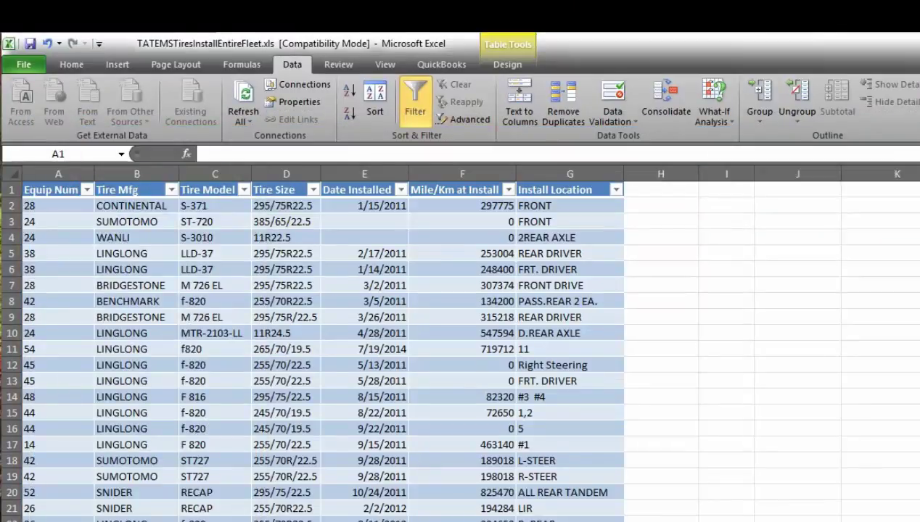
Copy the complete SQL command text from the tatems2005be connection's definition, leaving the connection dialogs without changes.
left_click(299, 84)
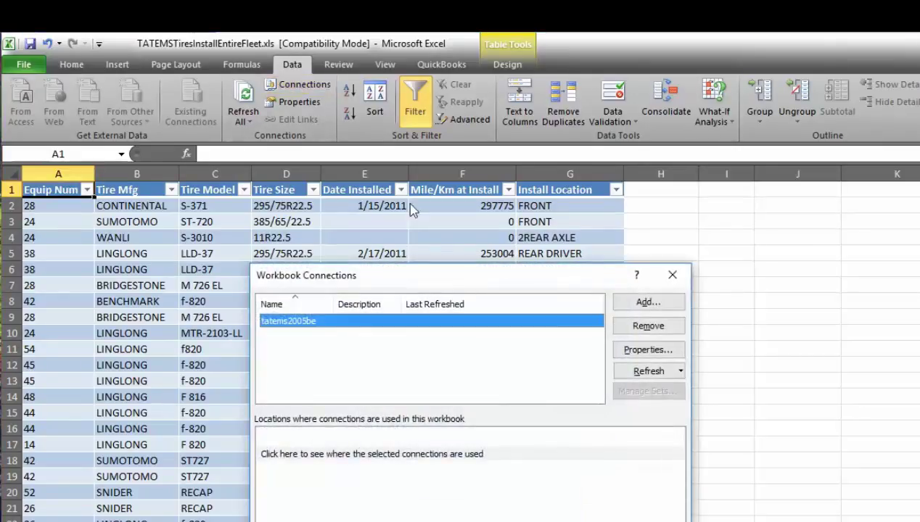
left_click(656, 350)
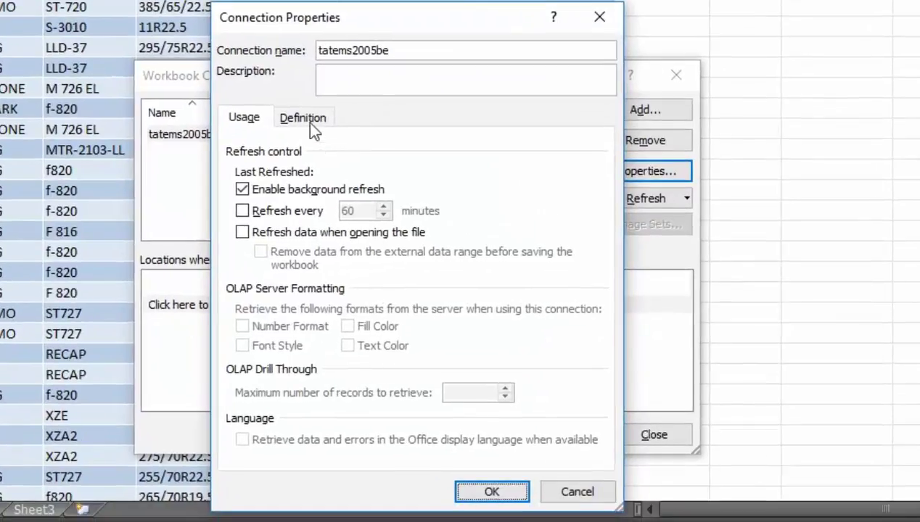
left_click(310, 122)
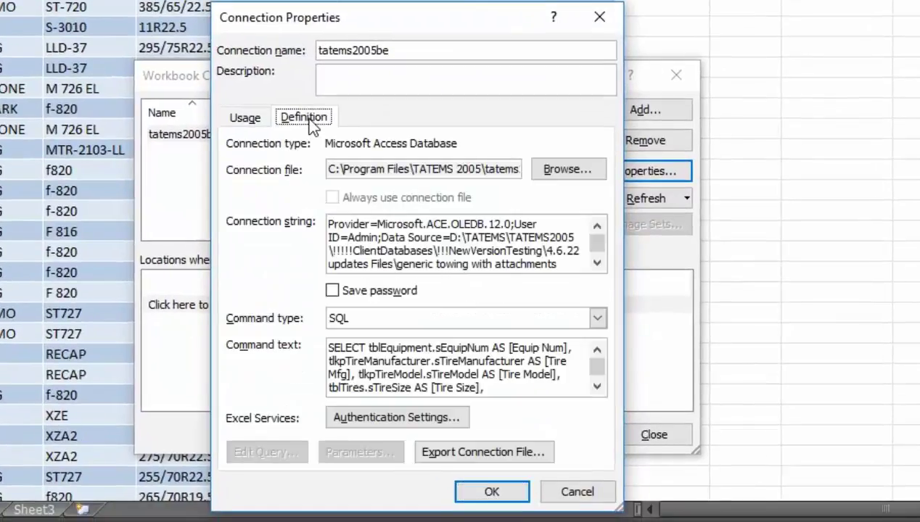
left_click(330, 347)
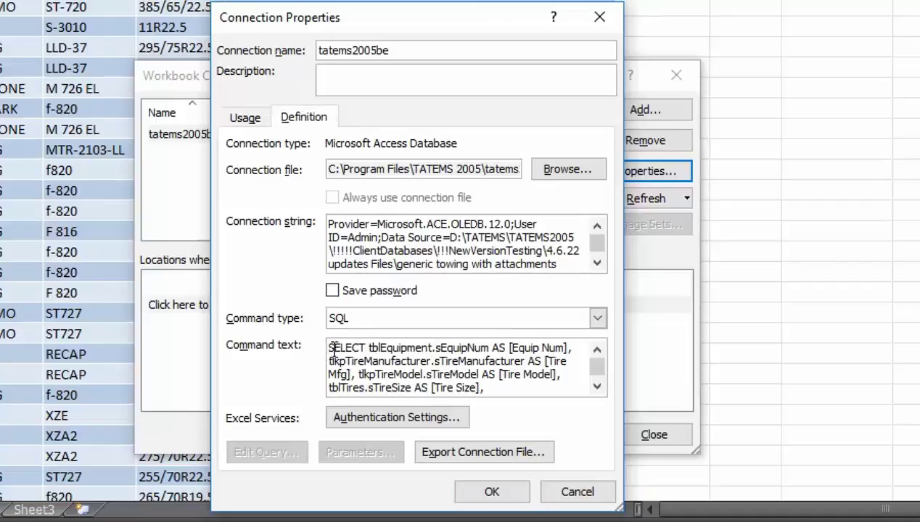
left_click_drag(330, 347, 670, 434)
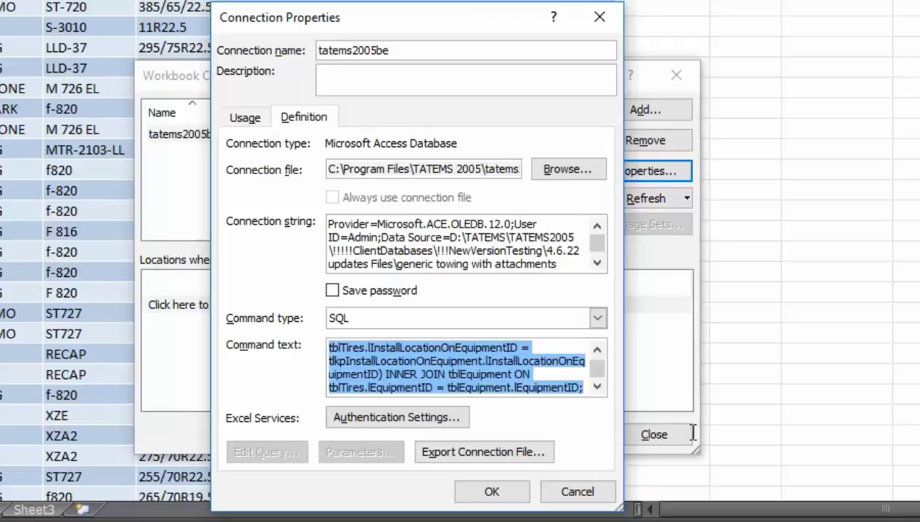
right_click(444, 361)
left_click(490, 387)
left_click(558, 493)
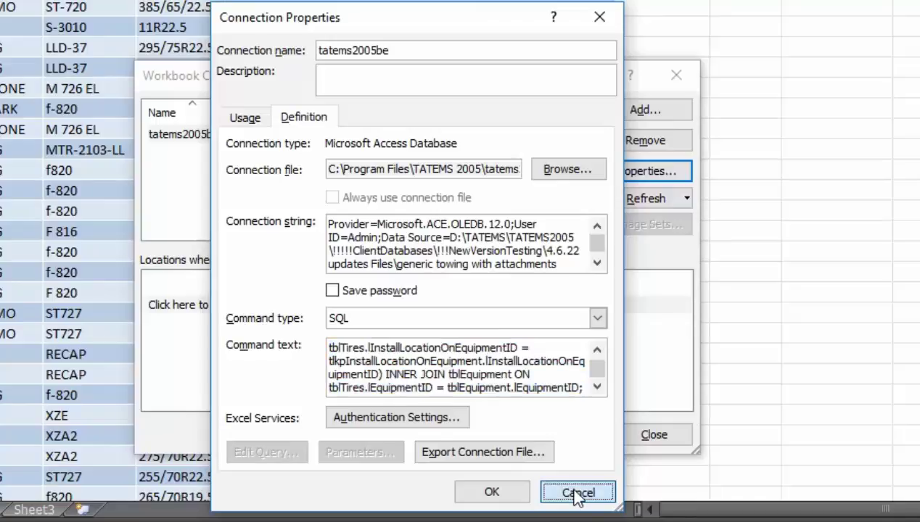
left_click(661, 436)
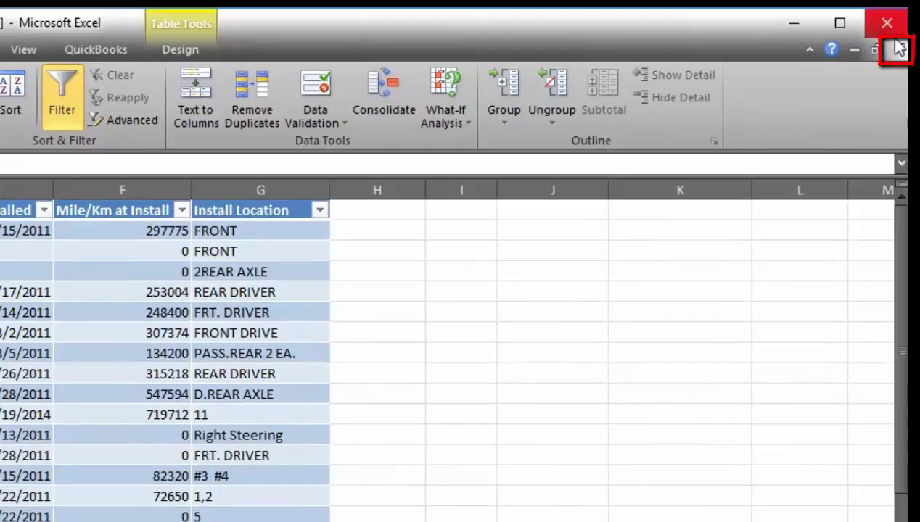
Close TATEMSTiresInstallEntireFleet.xls without saving and create a new blank workbook.
left_click(899, 49)
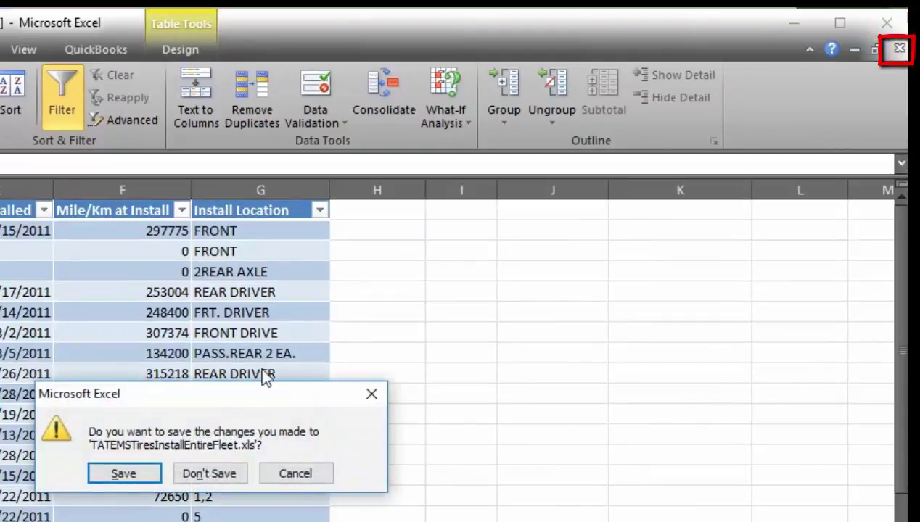
left_click(209, 473)
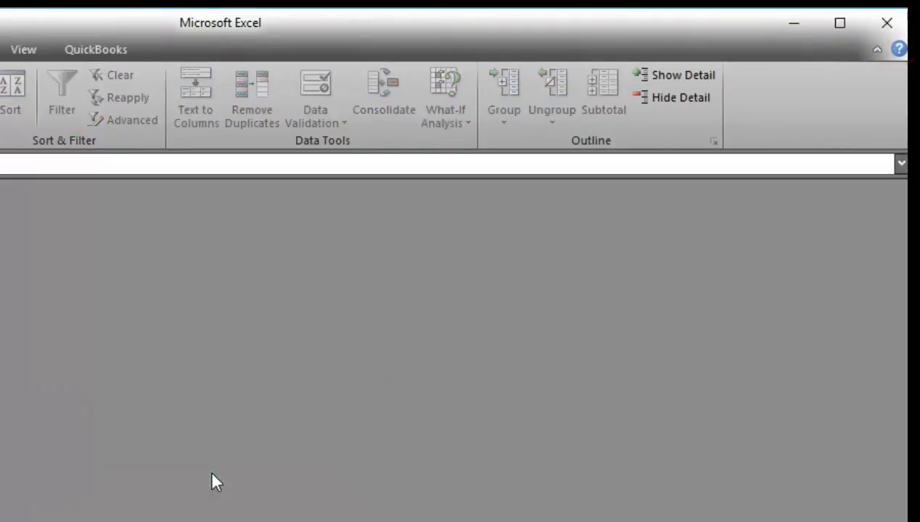
left_click(45, 64)
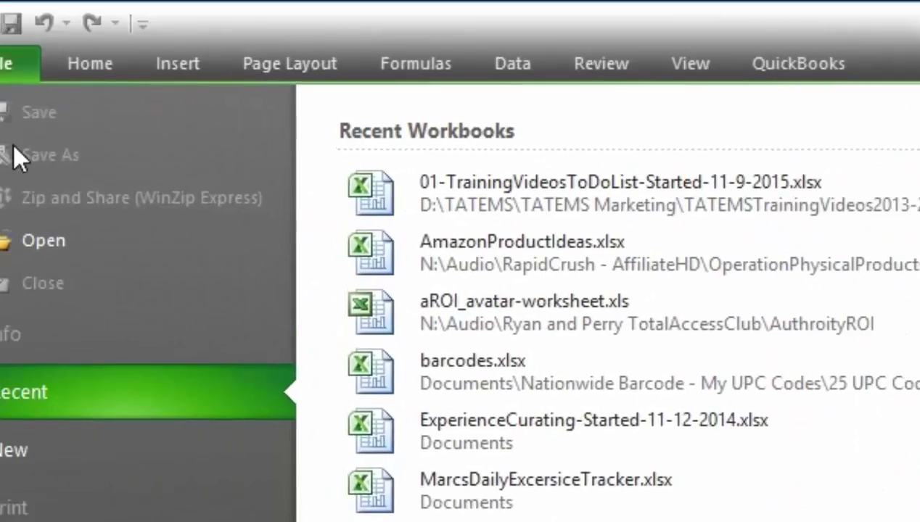
left_click(80, 478)
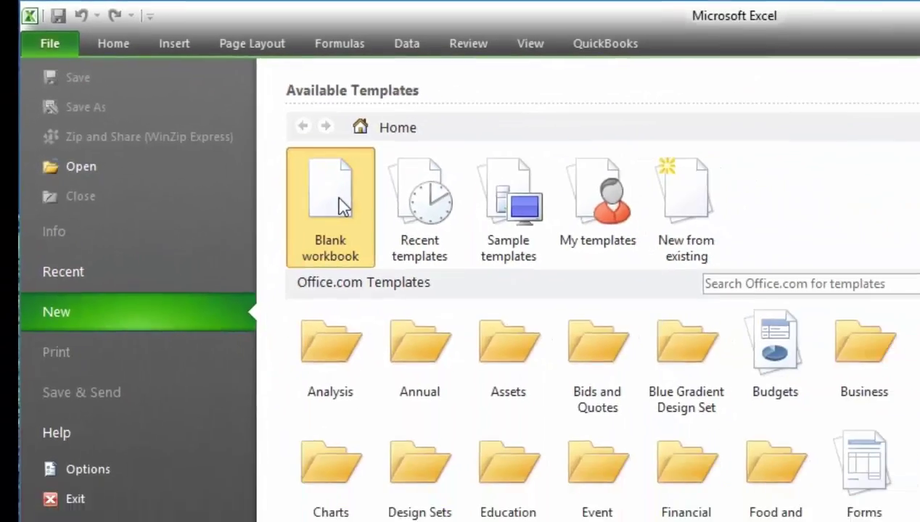
double_click(335, 196)
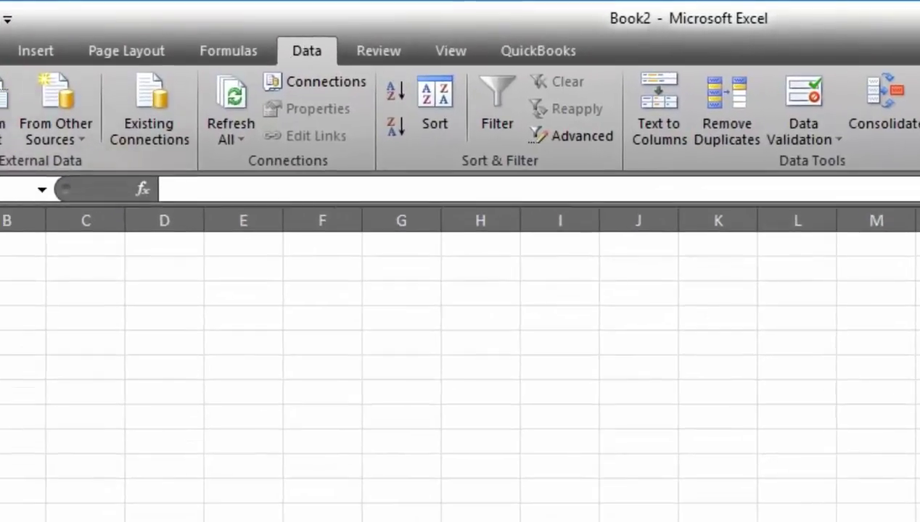
Start an Access data import into the new workbook and open tatems2005be.mdb using the full path copied from Notepad.
left_click(38, 107)
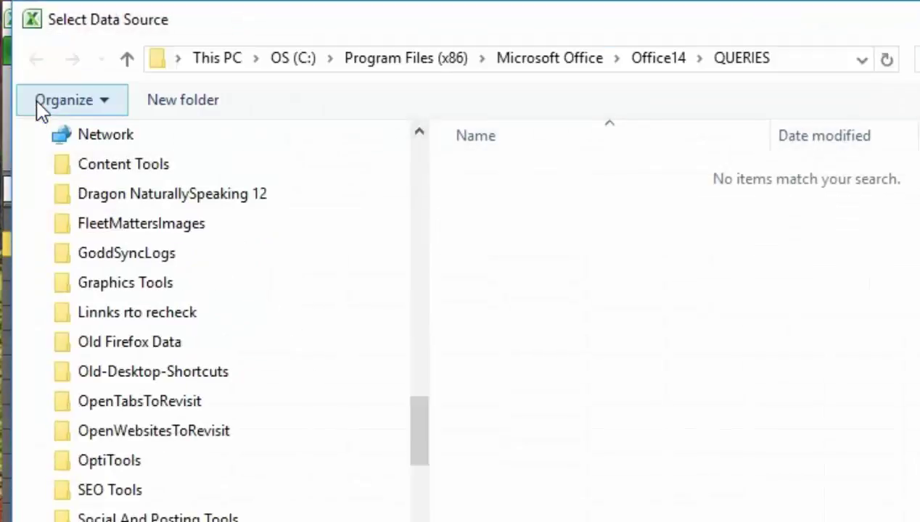
left_click_drag(691, 100, 679, 85)
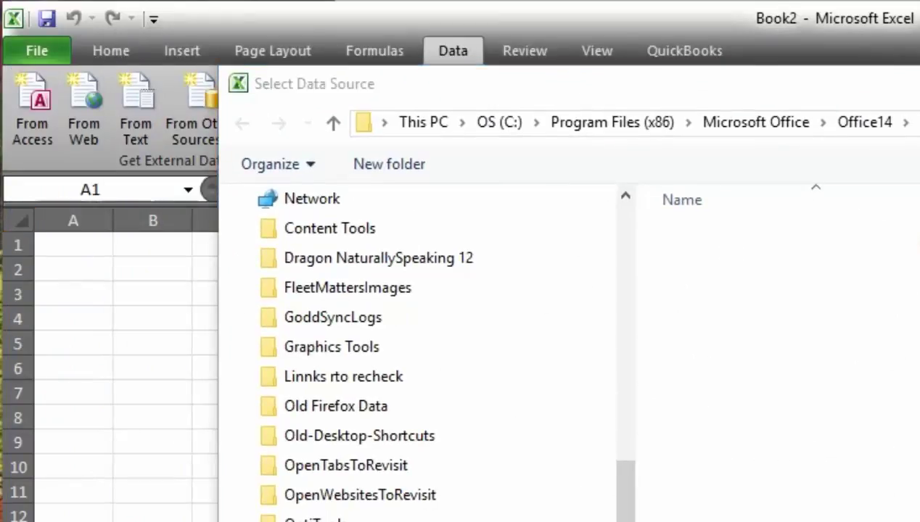
left_click_drag(0, 243, 404, 130)
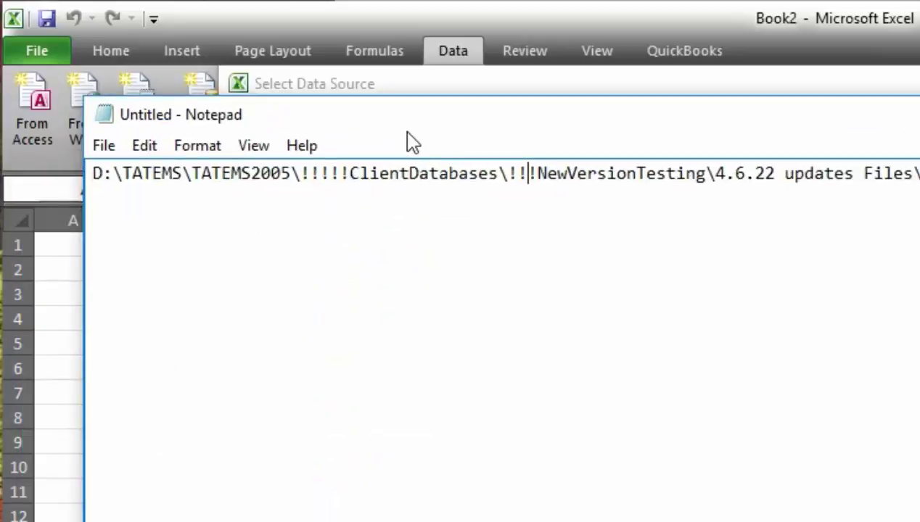
left_click_drag(97, 174, 919, 174)
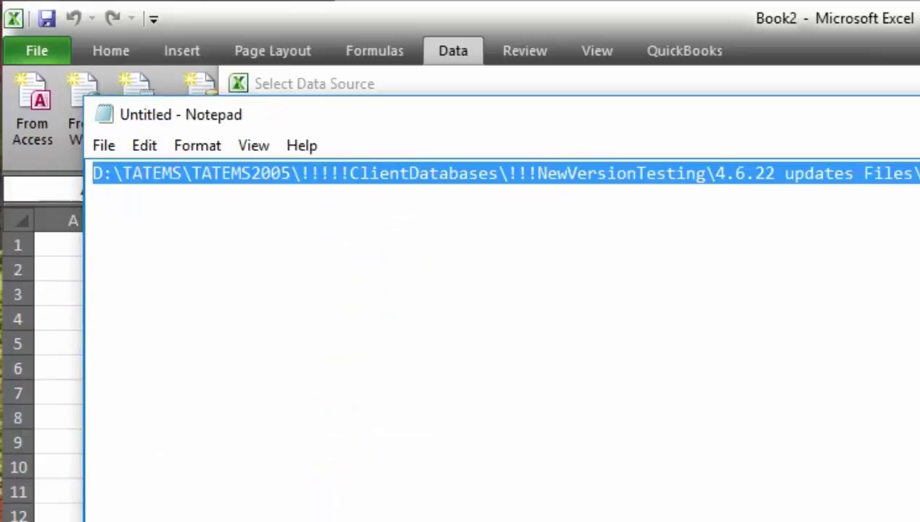
left_click_drag(868, 92, 0, 109)
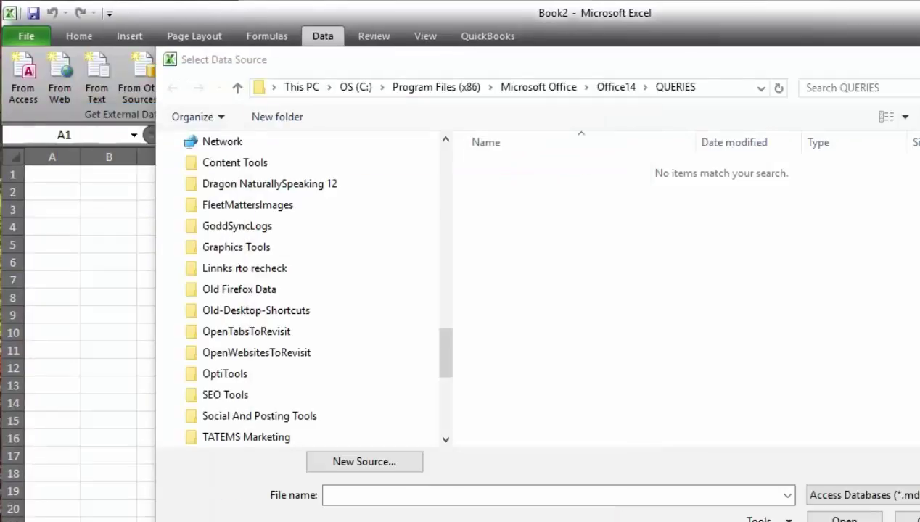
left_click(405, 496)
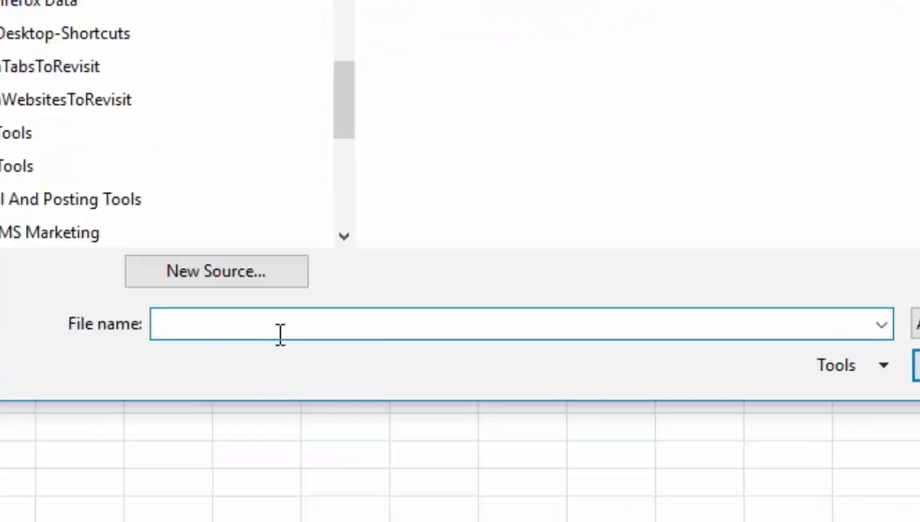
key("ctrl+v")
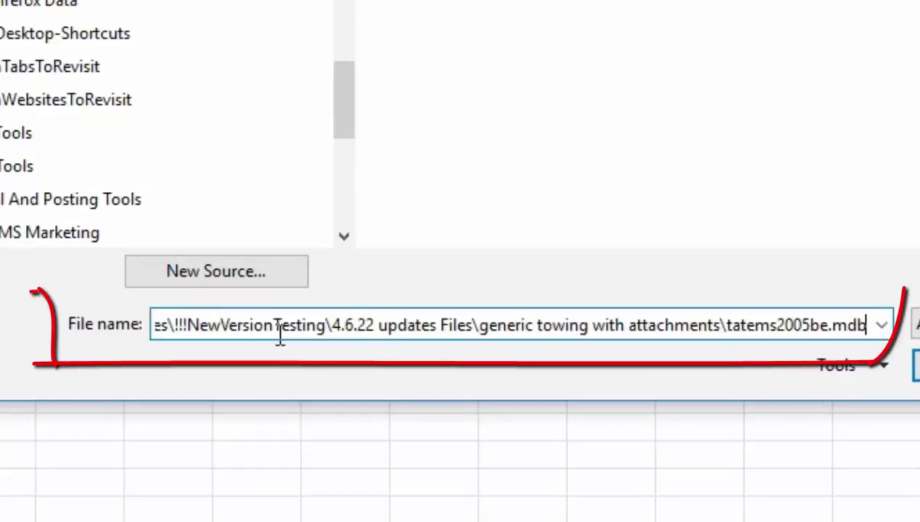
left_click(910, 363)
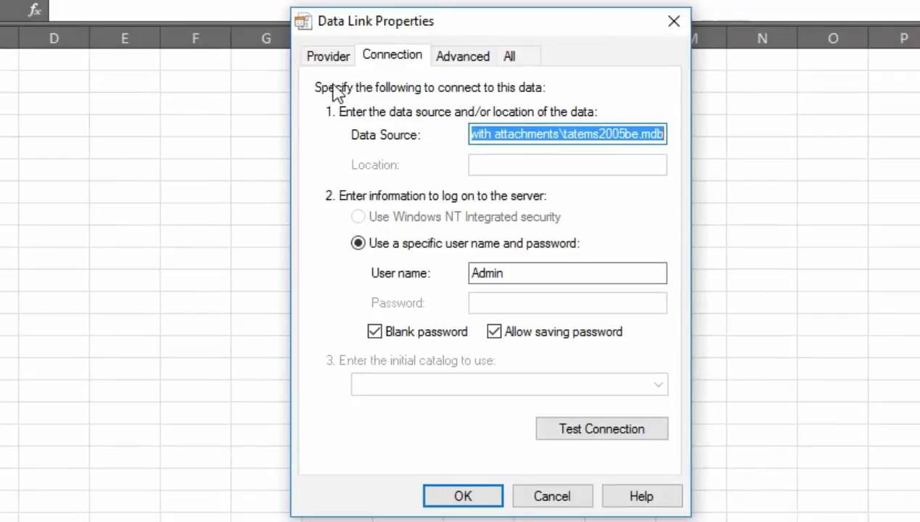
Change the data link's access permissions from Share Deny Write to Share Deny None and confirm the link properties.
left_click(473, 61)
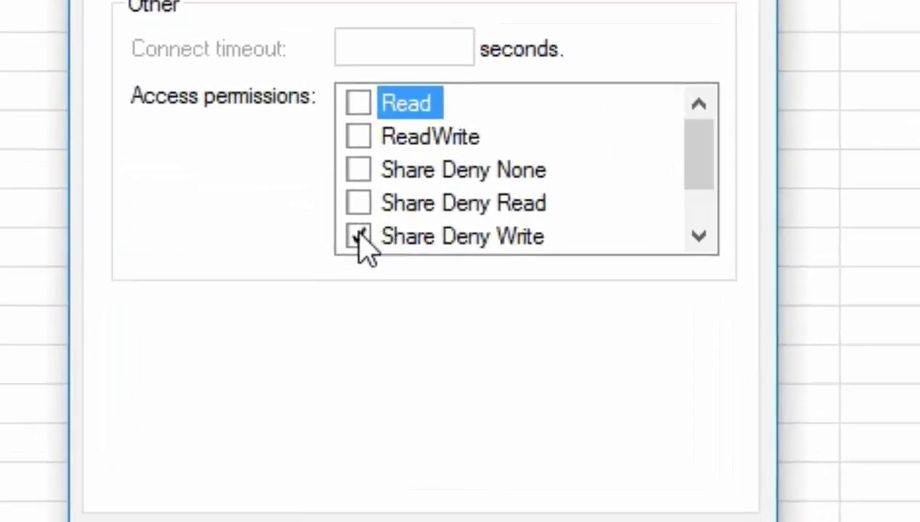
left_click(359, 234)
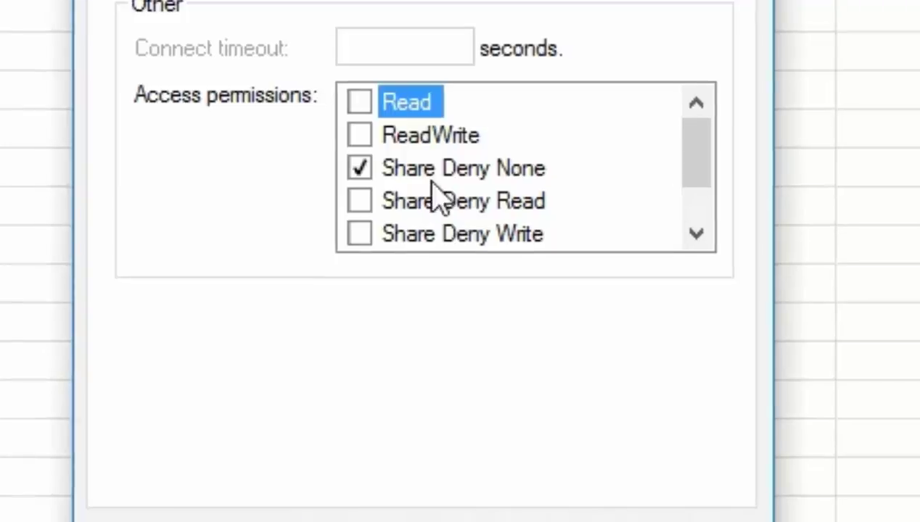
left_click(423, 462)
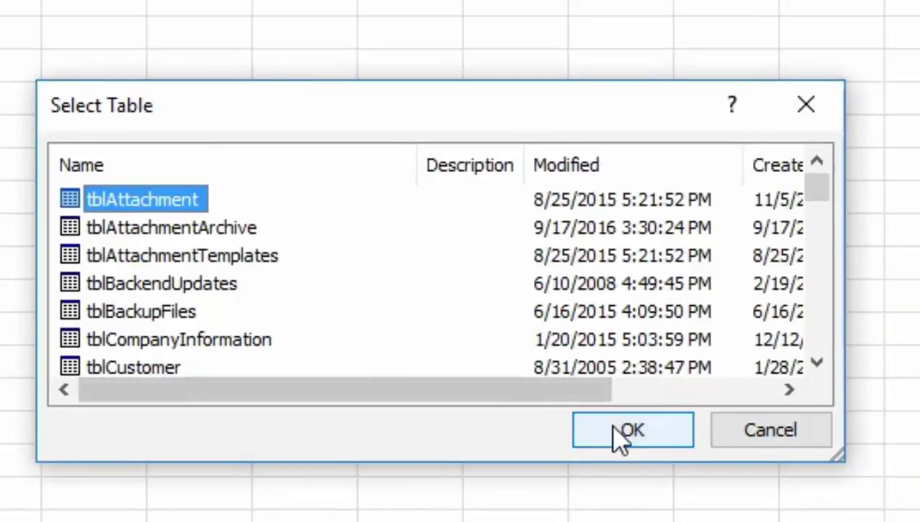
Accept tblAttachment as the import table and open the import's connection definition with its command text selected.
left_click(636, 428)
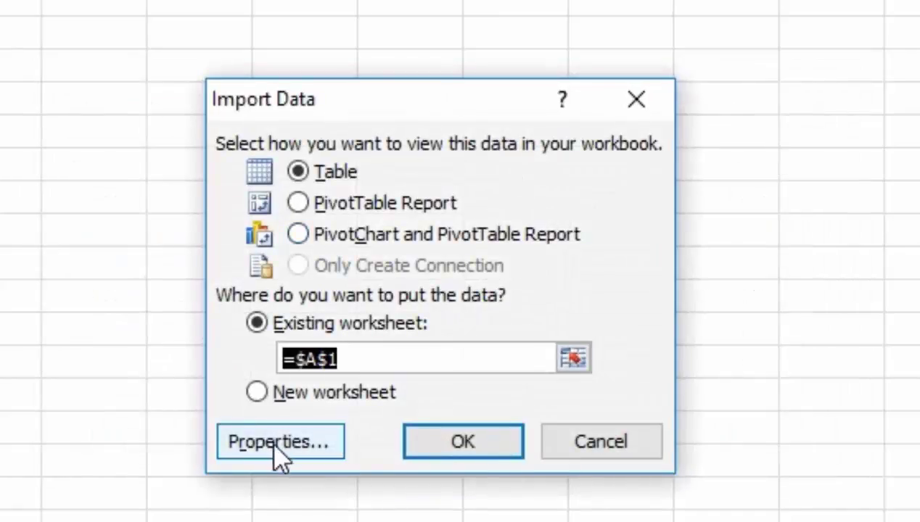
left_click(275, 454)
left_click(268, 58)
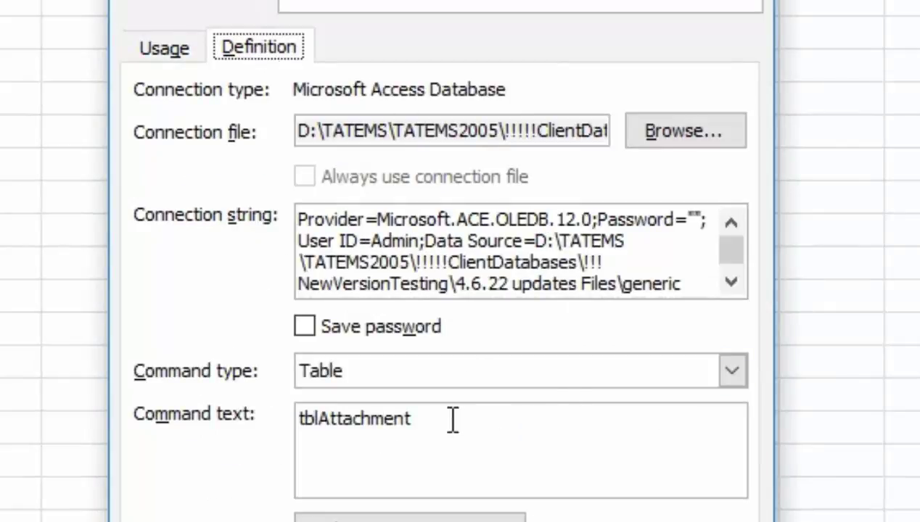
left_click_drag(433, 422, 246, 421)
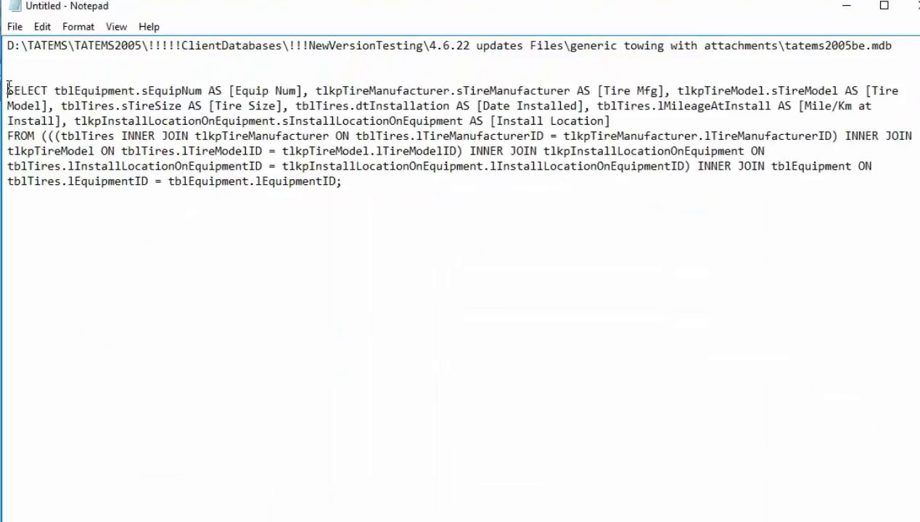
Copy the entire SQL SELECT statement for the fleet's tires from the Notepad document.
left_click_drag(7, 90, 388, 179)
left_click(325, 182)
left_click(9, 90)
right_click(290, 132)
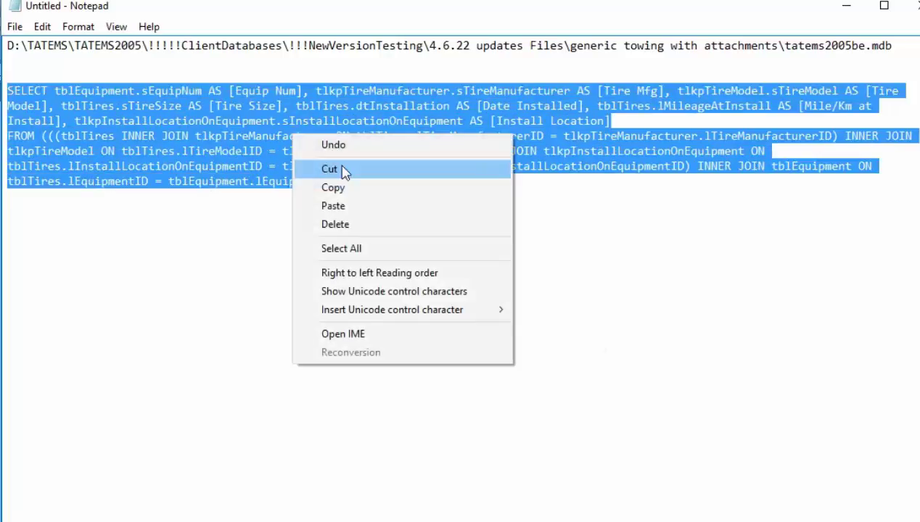
left_click(349, 197)
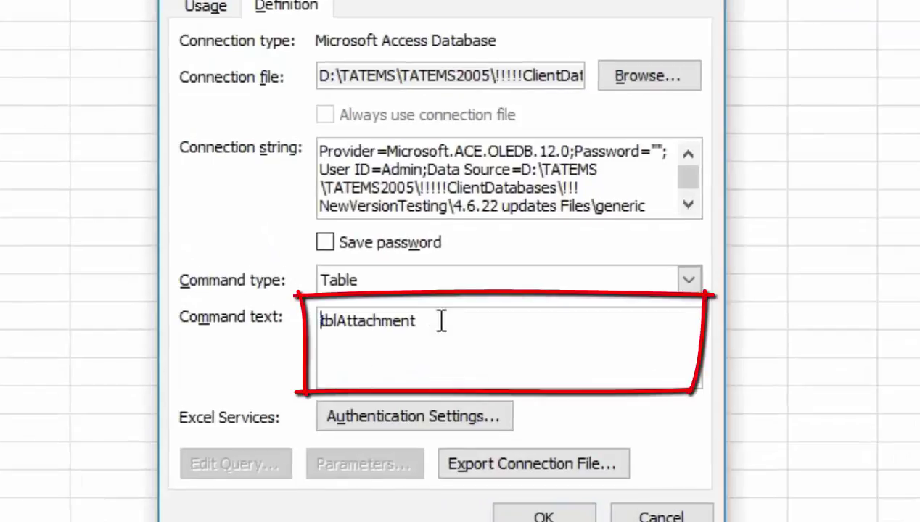
Replace the connection's command text with the copied SQL statement and change the command type to SQL.
double_click(412, 377)
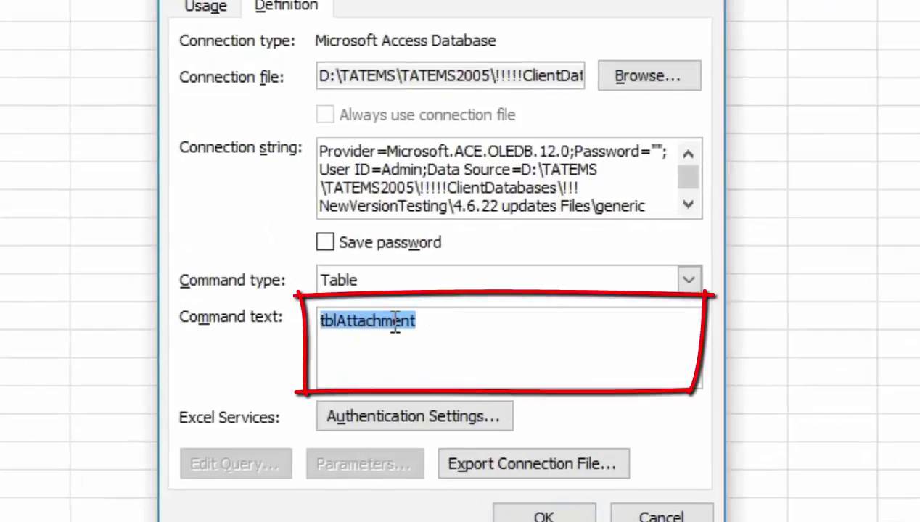
key("ctrl+v")
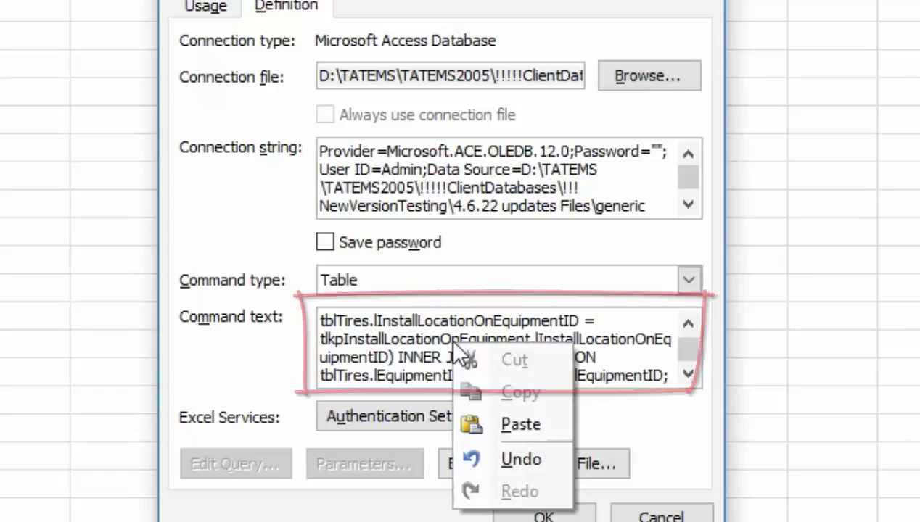
left_click(405, 282)
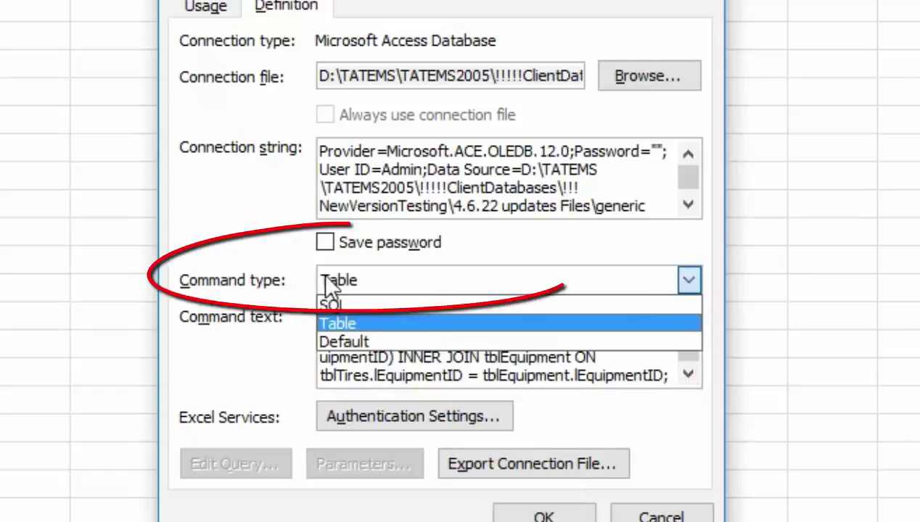
left_click(333, 305)
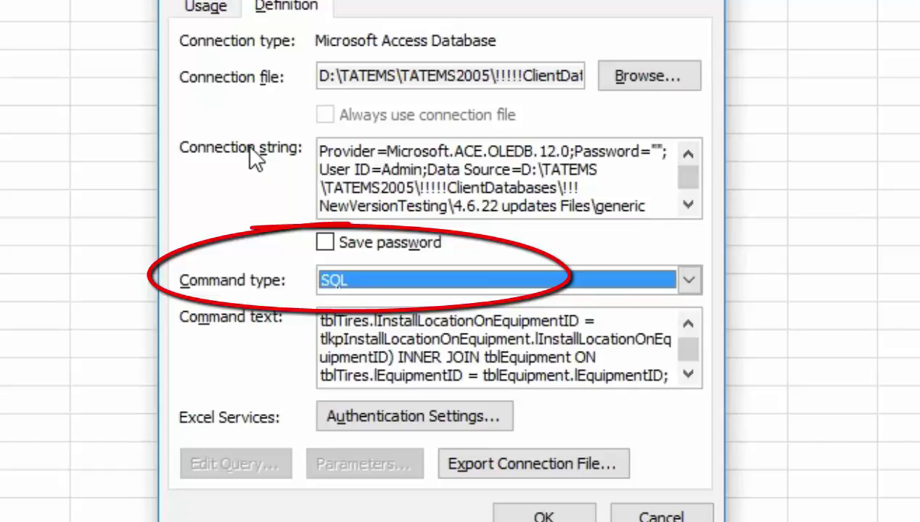
Check the Mode setting in the connection string for the tatems2005be.mdb data source.
left_click(692, 204)
left_click(693, 204)
left_click(692, 204)
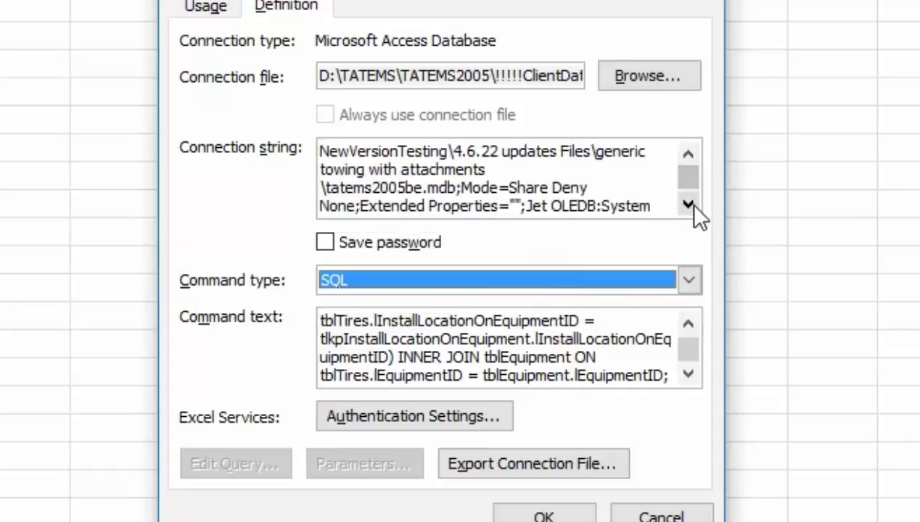
left_click(693, 204)
left_click(511, 169)
mouse_move(511, 169)
left_mouse_down()
mouse_move(508, 189)
mouse_move(342, 189)
mouse_move(355, 188)
left_mouse_up()
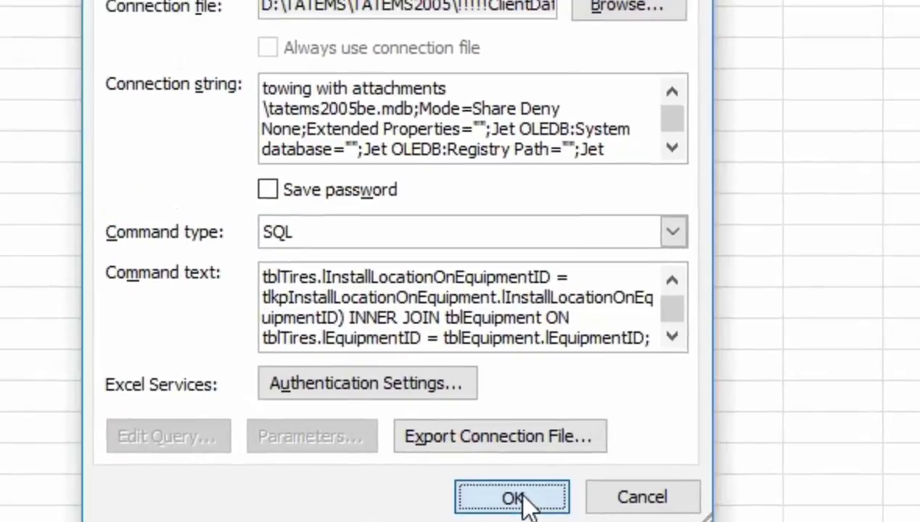
Confirm the connection definition, import the data as a table into the existing worksheet at A1, and look through the rows.
left_click(499, 460)
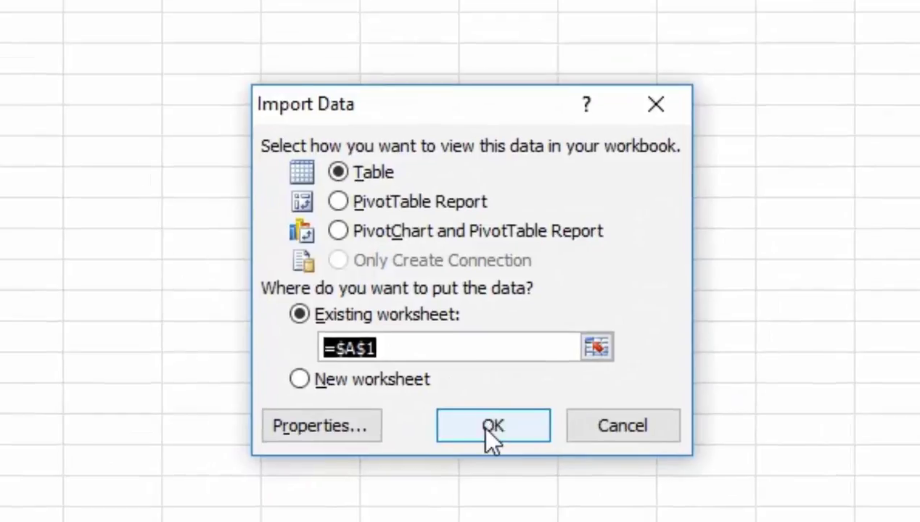
left_click(482, 425)
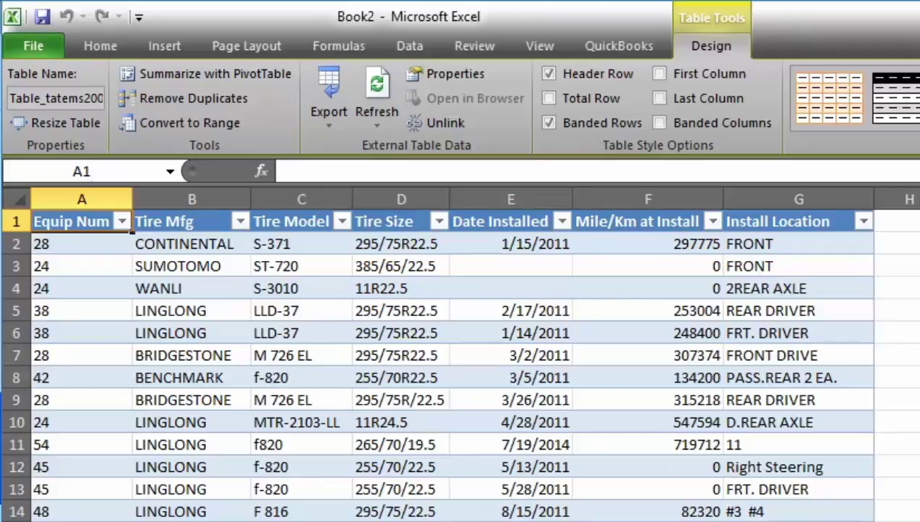
scroll(435, 418, "down", 3)
scroll(435, 419, "up", 3)
Save the new workbook to the desktop as TATEMS-TiresTest.xlsx in Excel Workbook format.
left_click(37, 48)
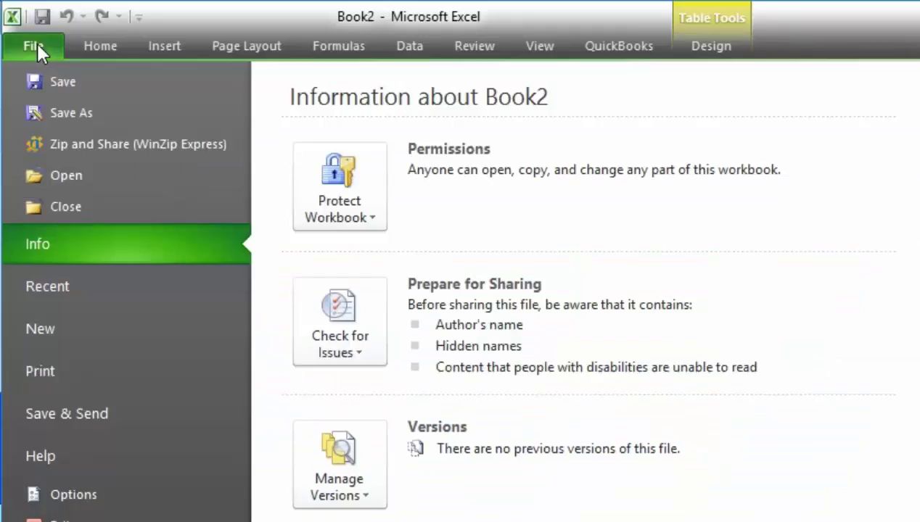
left_click(72, 101)
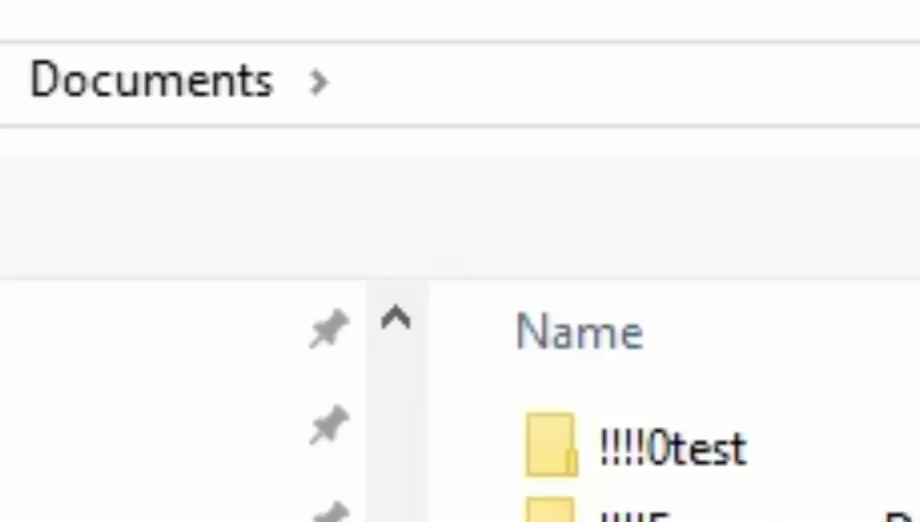
scroll(199, 514, "up", 2)
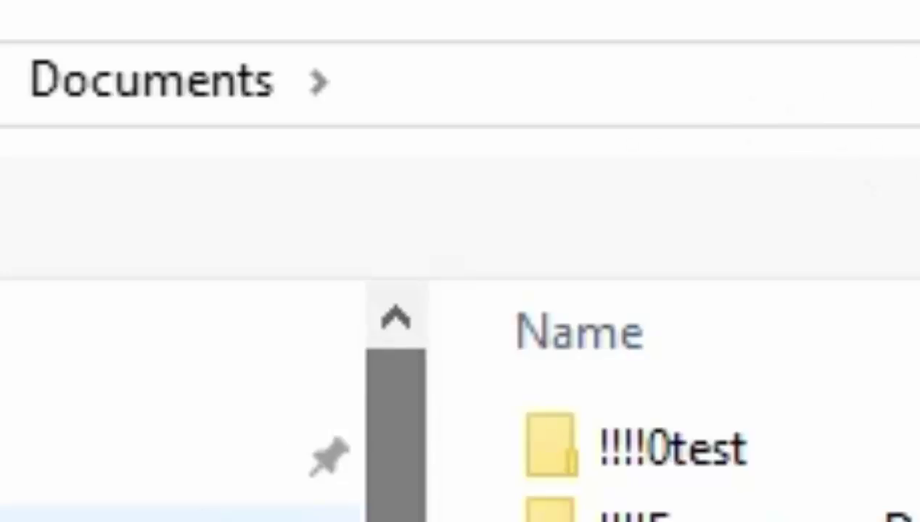
left_click(145, 451)
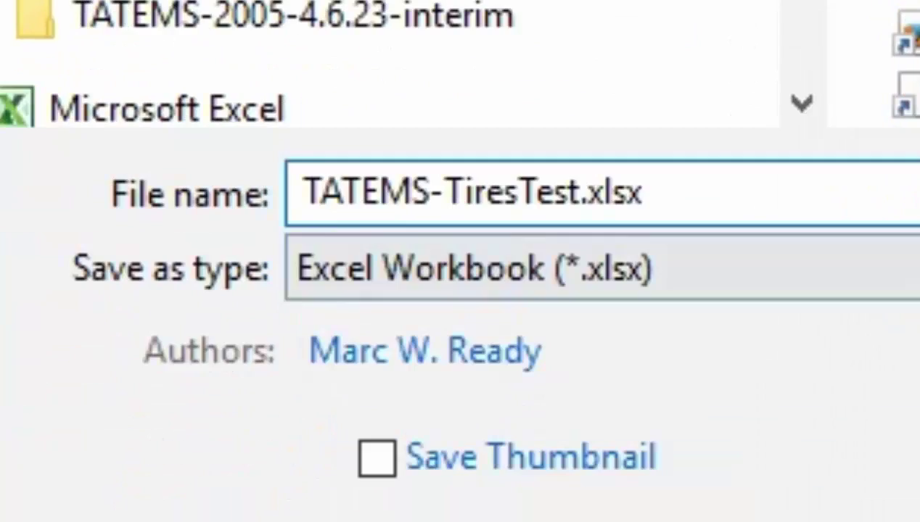
key("Return")
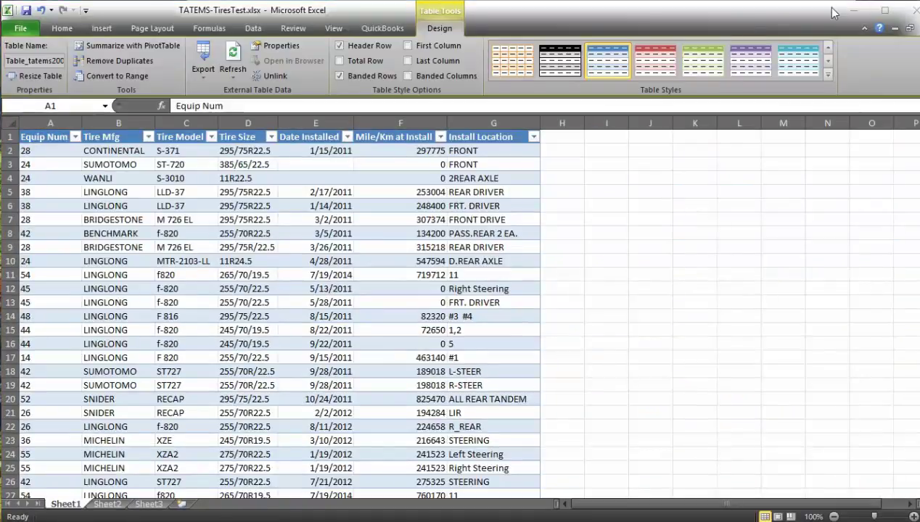
Clear the Excel and Access windows off the desktop and open the saved TATEMS-TiresTest.xlsx file from there.
left_click(853, 10)
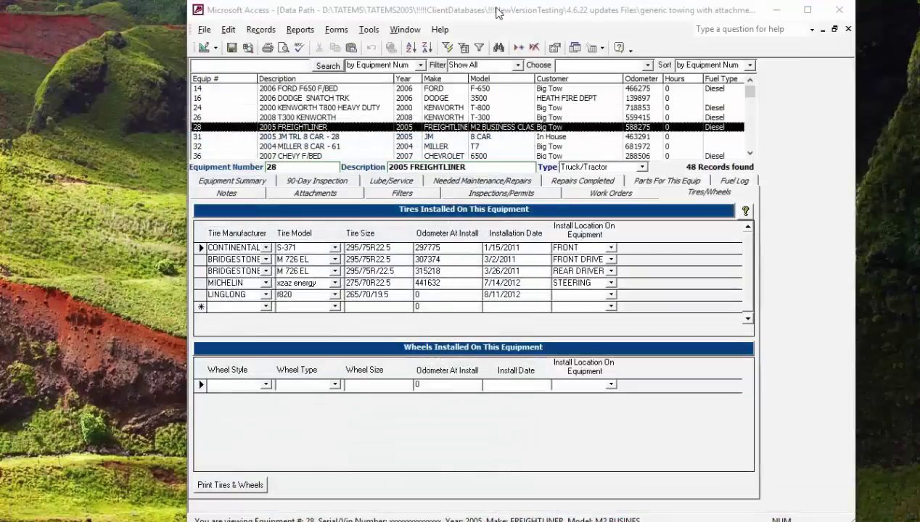
left_click(779, 12)
left_click(455, 247)
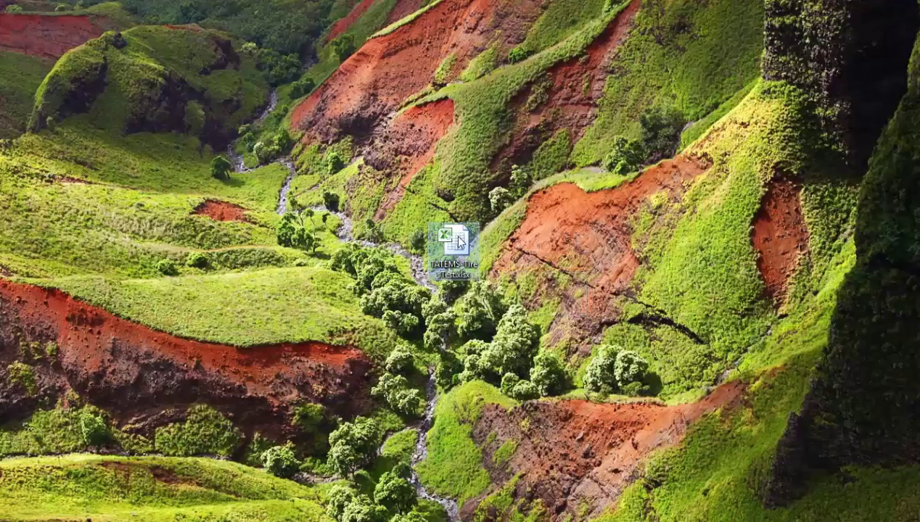
mouse_move(457, 245)
double_click(462, 246)
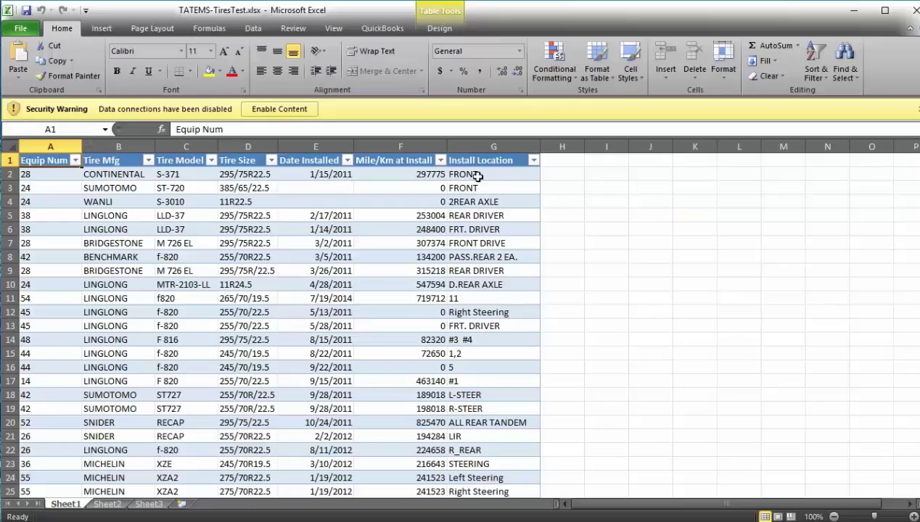
Enable the workbook's blocked data connections and refresh all linked data from the database.
left_click(273, 113)
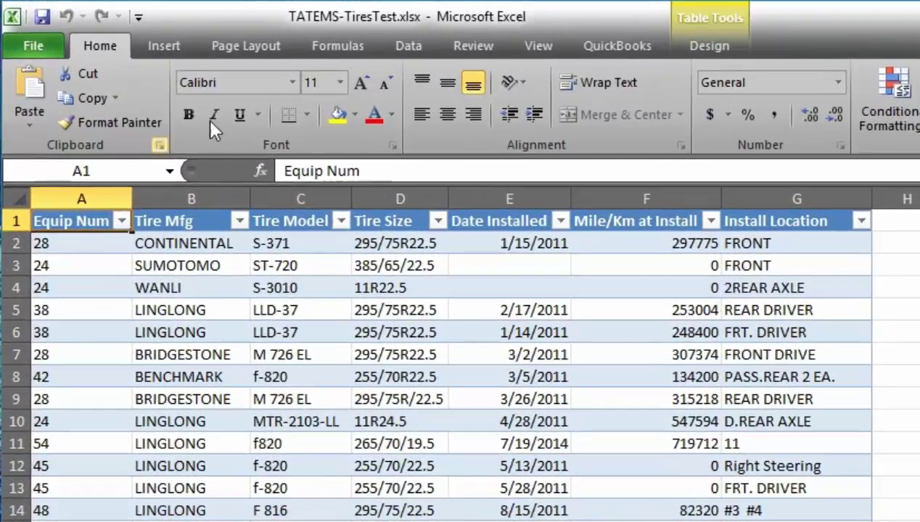
left_click(410, 43)
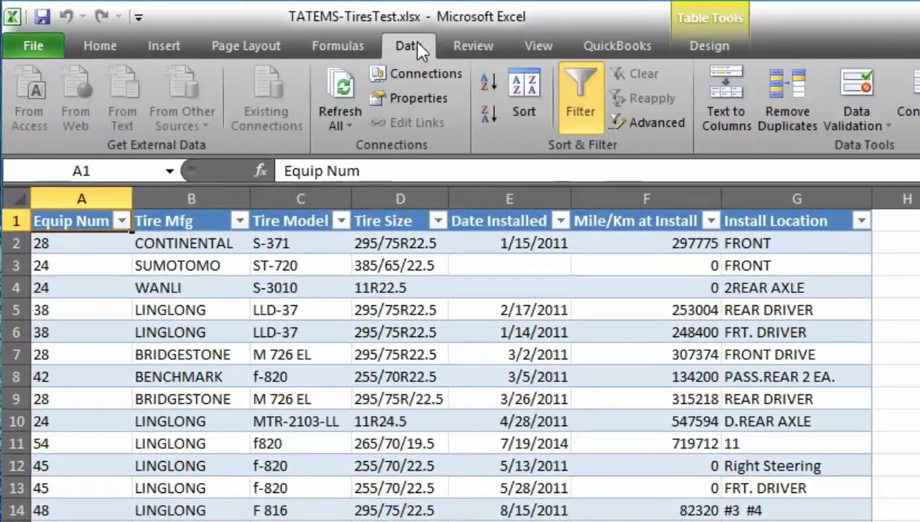
left_click(335, 89)
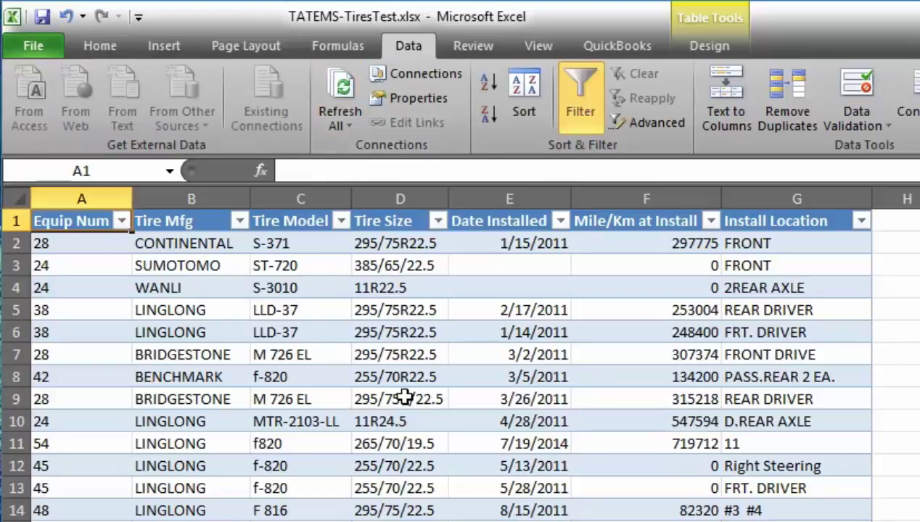